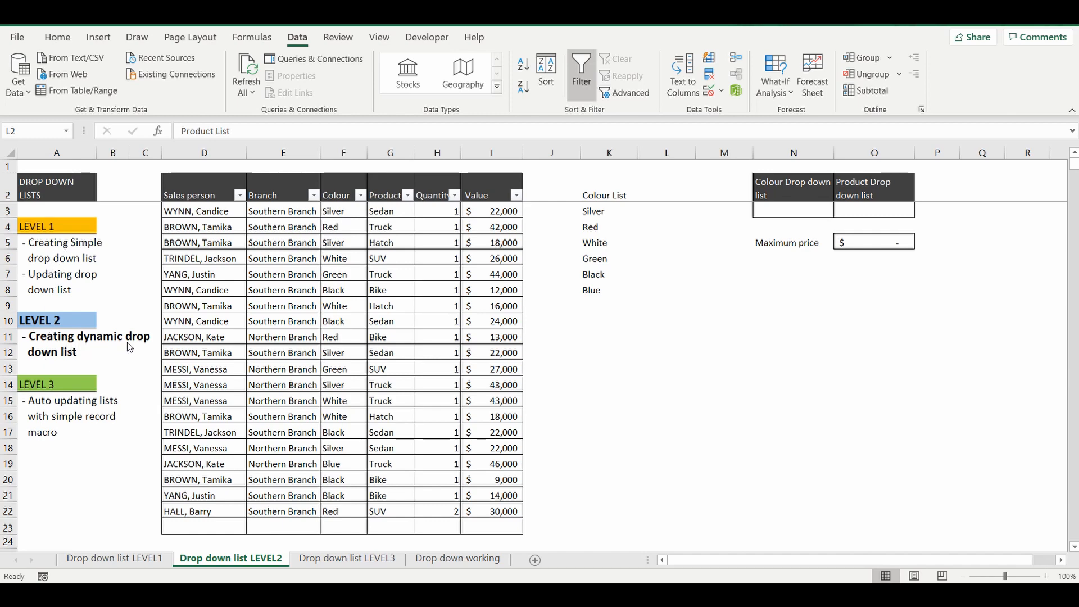
Review the choices in the colour drop-down in cell N3 of the Drop down list LEVEL2 sheet
{"action": "left_click", "coordinate": [813, 210]}
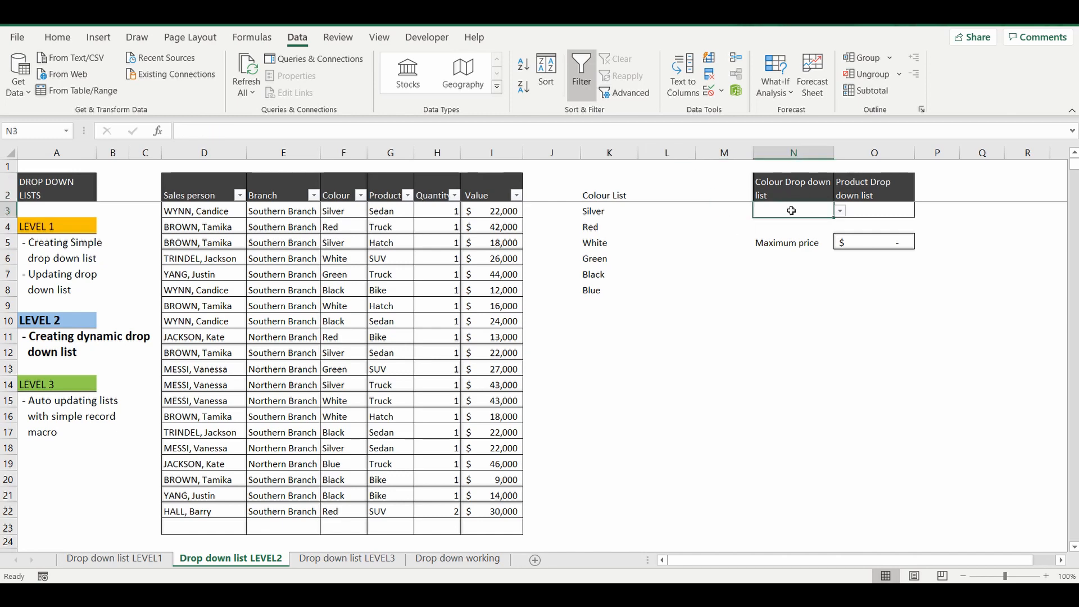
{"action": "left_click", "coordinate": [841, 212]}
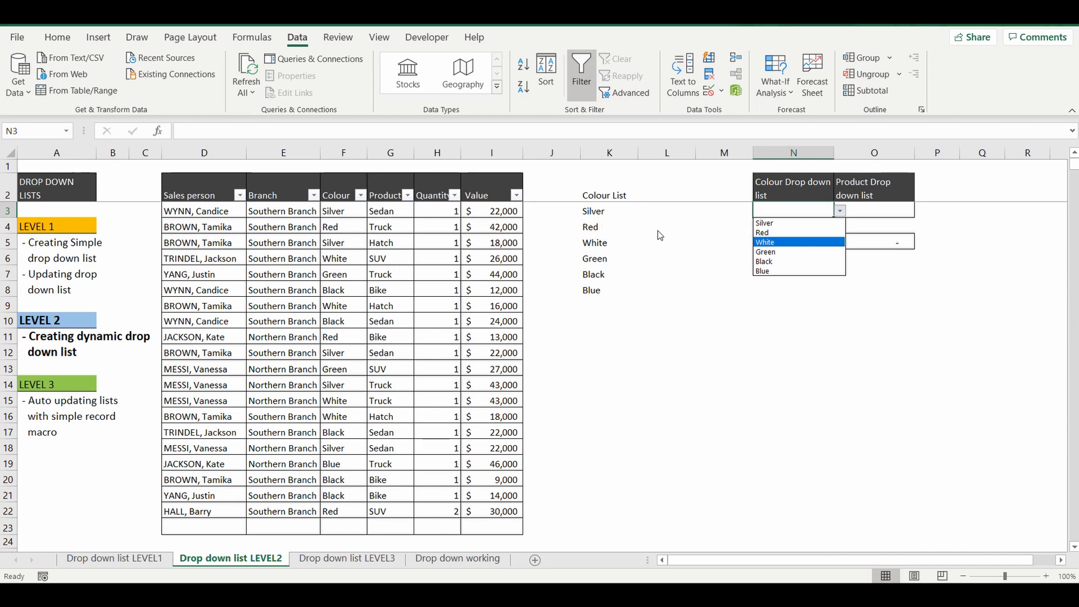
{"action": "key", "text": "Escape"}
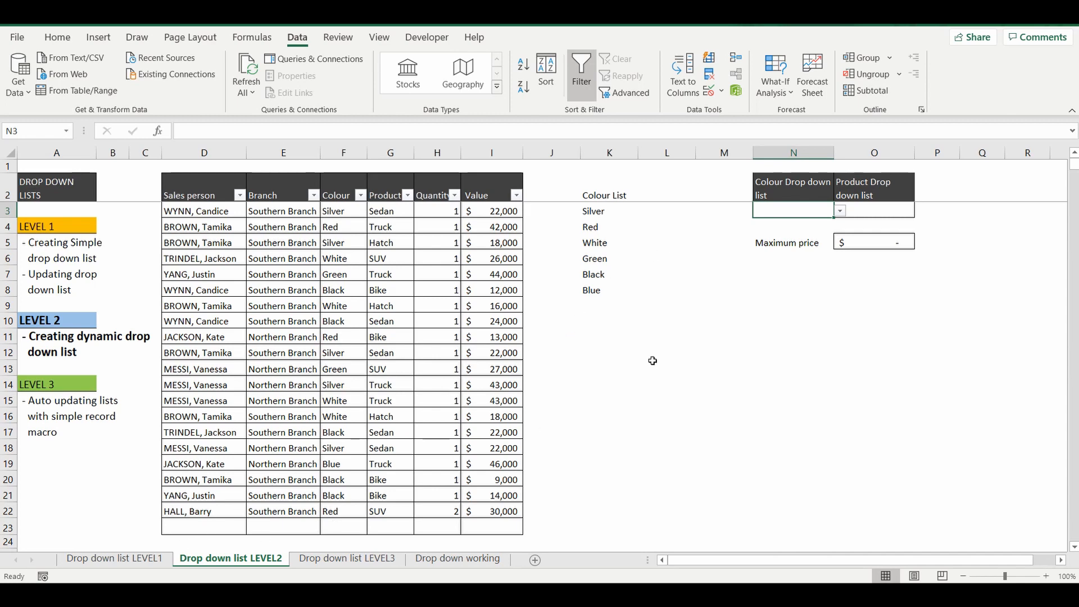
Switch to the Drop down list LEVEL1 sheet and review the choices in its N3 colour drop-down
{"action": "left_click", "coordinate": [141, 558]}
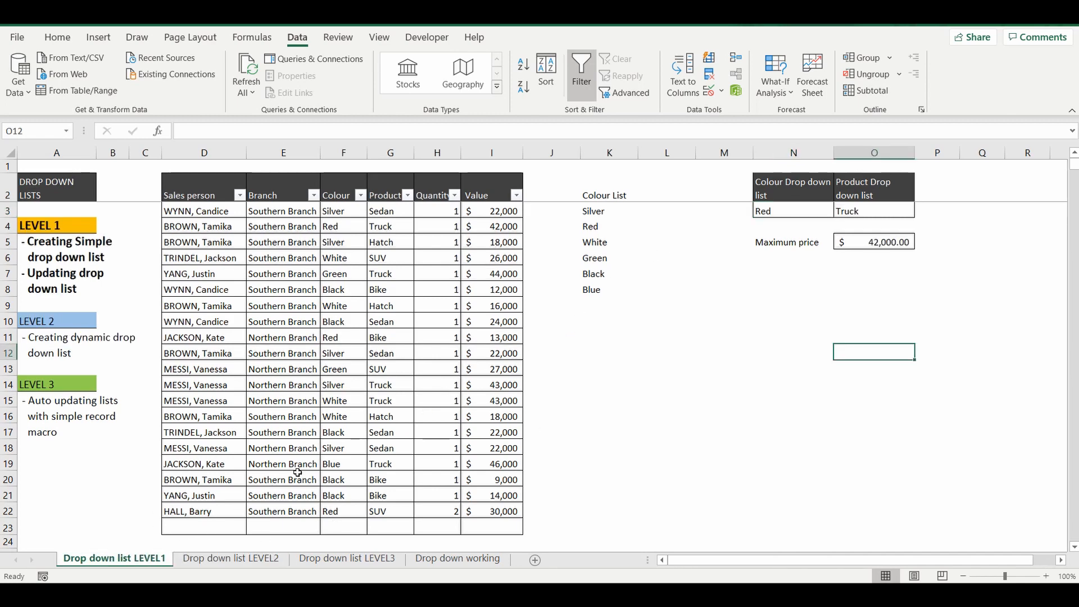
{"action": "left_click", "coordinate": [795, 210]}
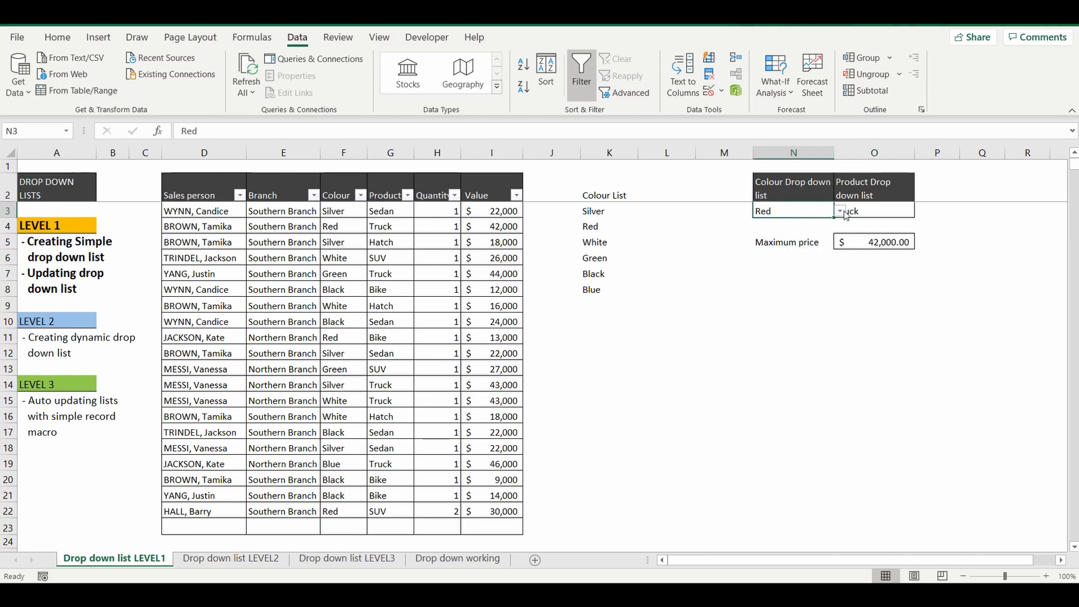
{"action": "left_click", "coordinate": [840, 212]}
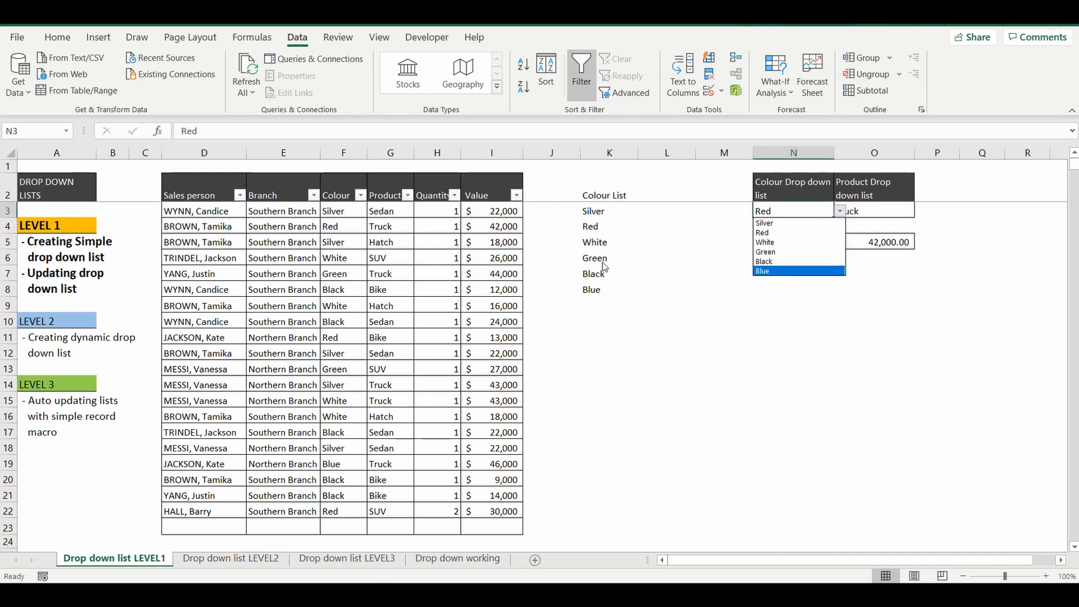
Add Yellow in cell K9, directly below Blue in the LEVEL1 sheet's Colour List
{"action": "left_click", "coordinate": [610, 302]}
{"action": "left_click", "coordinate": [590, 306]}
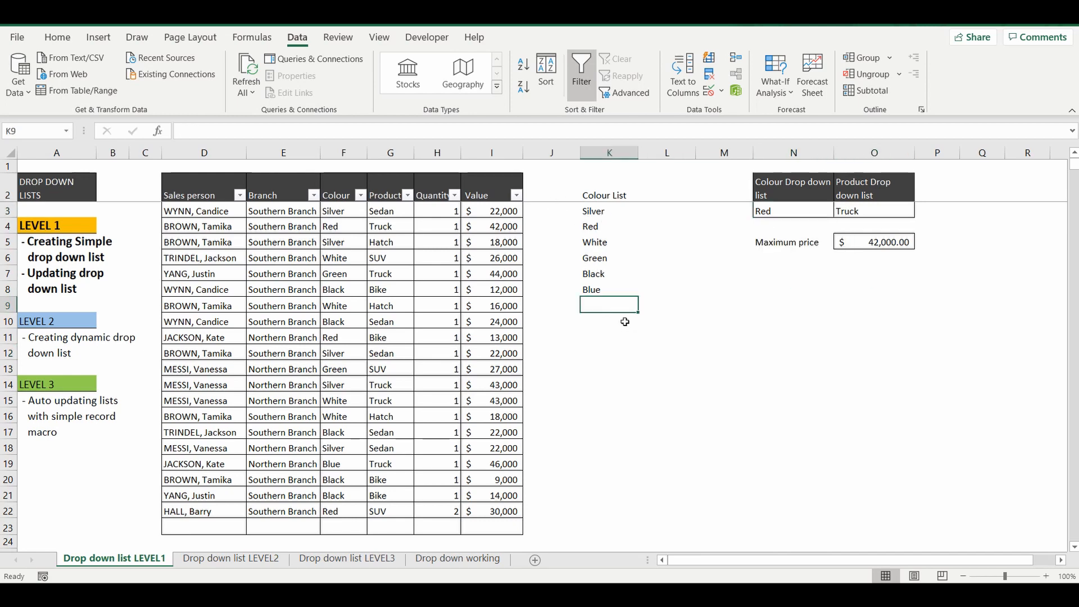
{"action": "type", "text": "Yellow"}
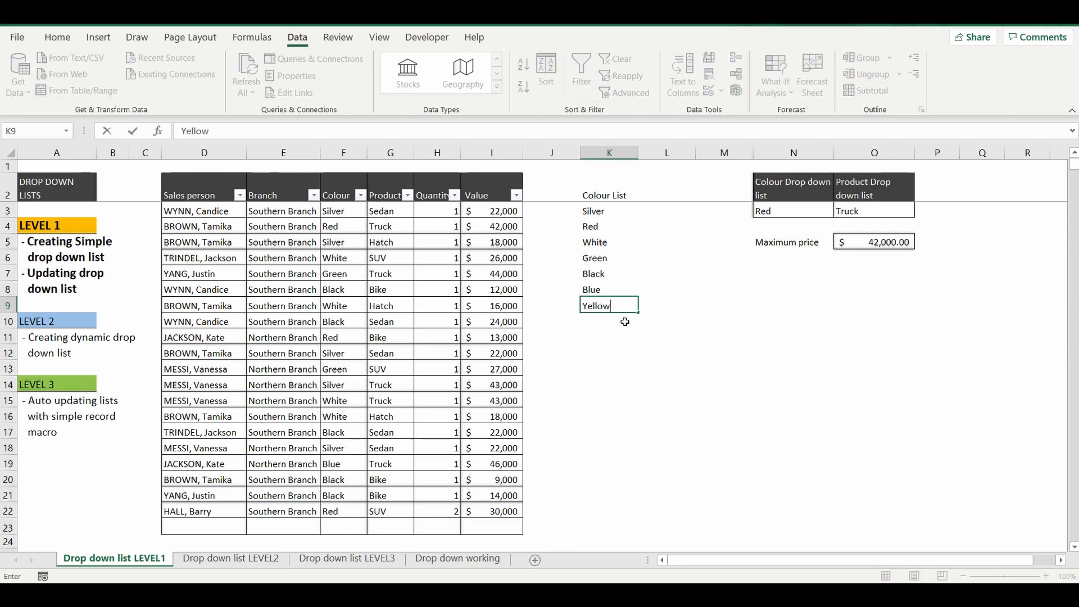
{"action": "key", "text": "Return"}
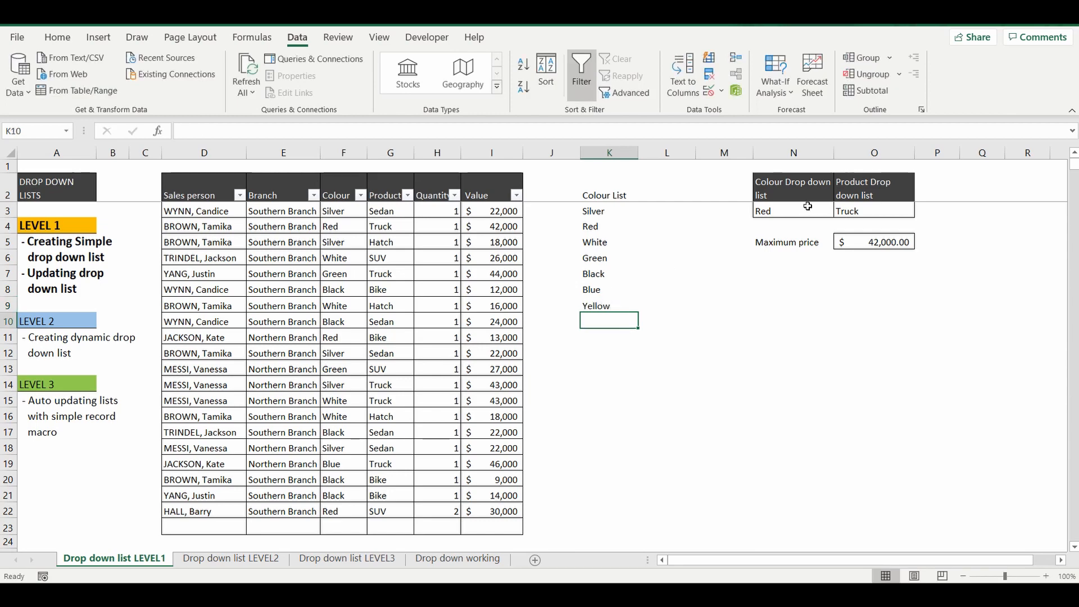
Check the LEVEL1 colour drop-down in N3 for the newly added Yellow entry
{"action": "left_click", "coordinate": [818, 212]}
{"action": "left_click", "coordinate": [839, 211]}
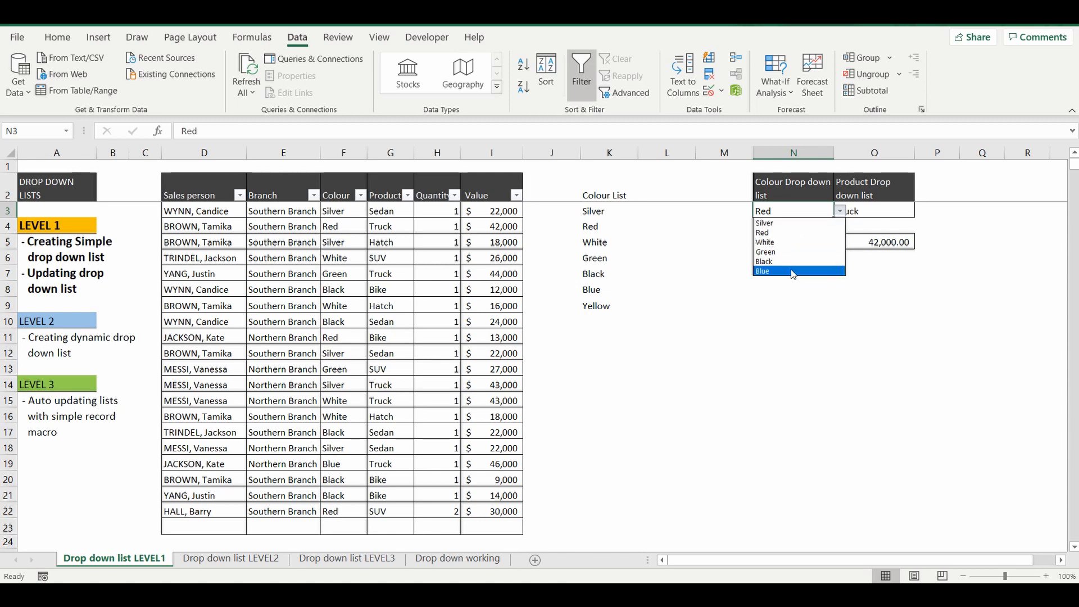
{"action": "key", "text": "Escape"}
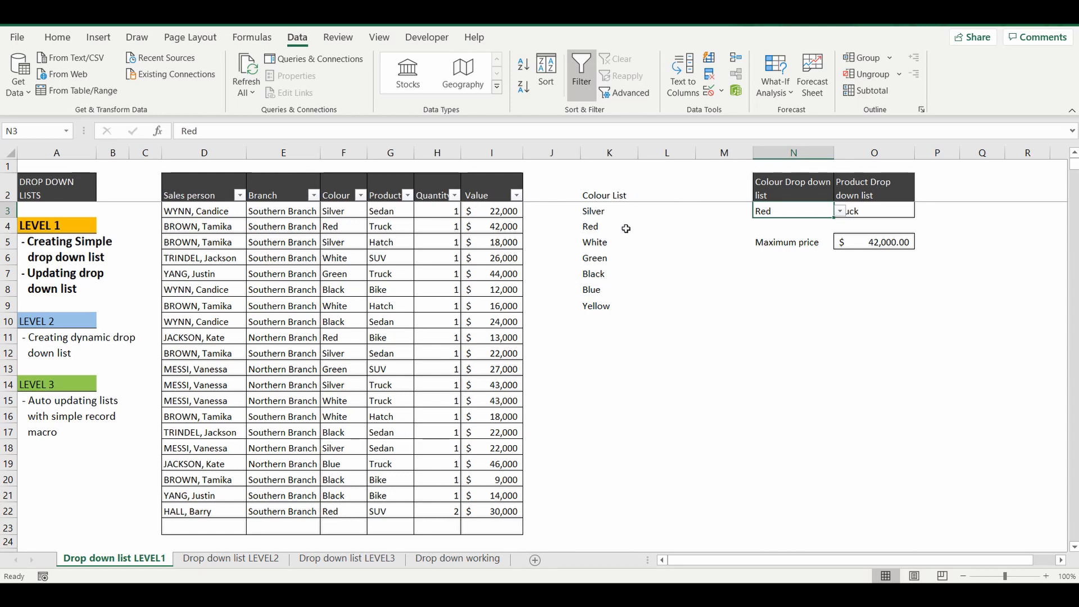
Return to the Drop down list LEVEL2 sheet and view the N3 colour drop-down's choices before extending its list
{"action": "left_click", "coordinate": [258, 558]}
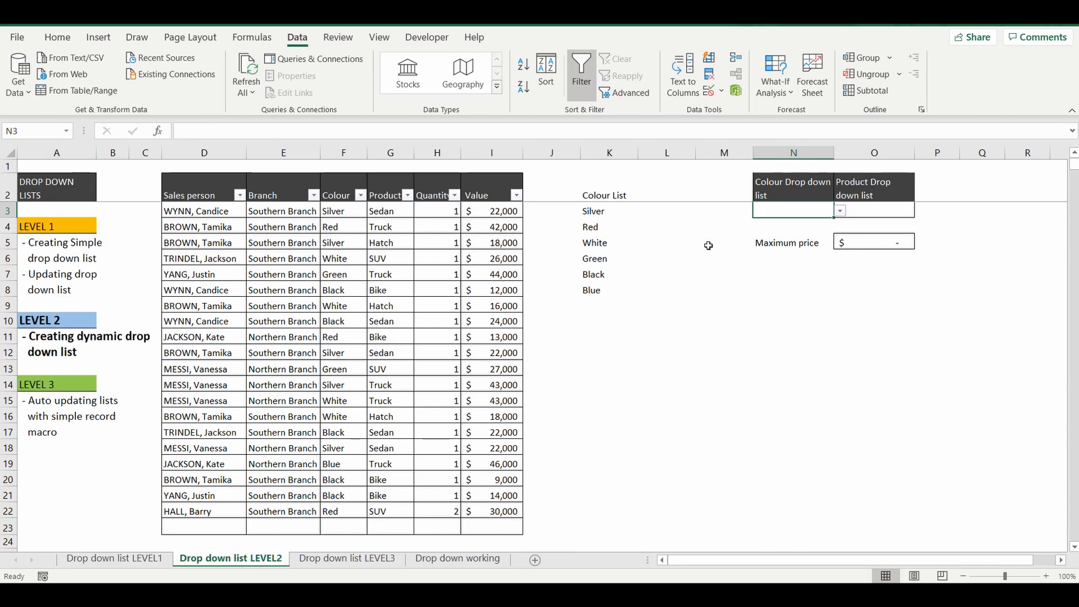
{"action": "left_click", "coordinate": [846, 211]}
{"action": "left_click", "coordinate": [826, 209]}
{"action": "left_click", "coordinate": [841, 211]}
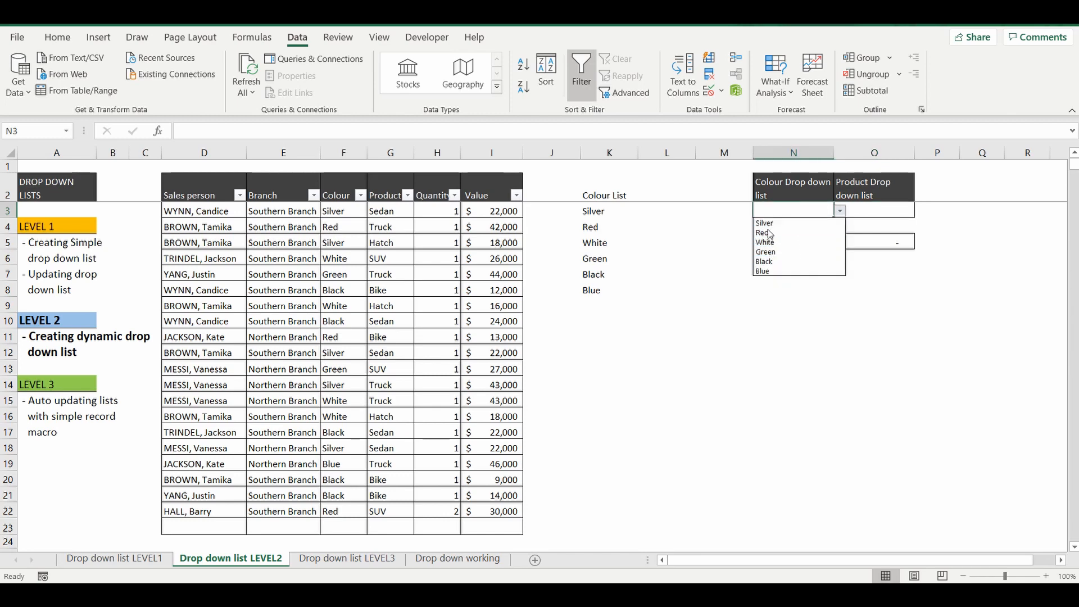
Extend the Colour List on the LEVEL2 sheet with Yellow, Brown and Purple in cells K9 to K11
{"action": "left_click", "coordinate": [588, 307]}
{"action": "left_click", "coordinate": [595, 302]}
{"action": "type", "text": "Yellow"}
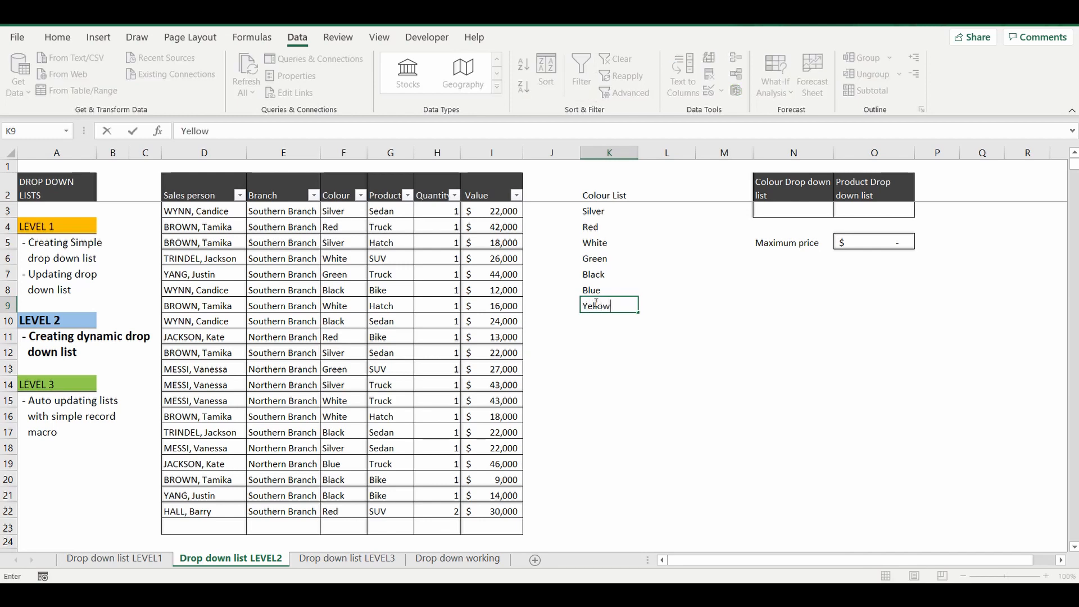
{"action": "key", "text": "Return"}
{"action": "type", "text": "Brown"}
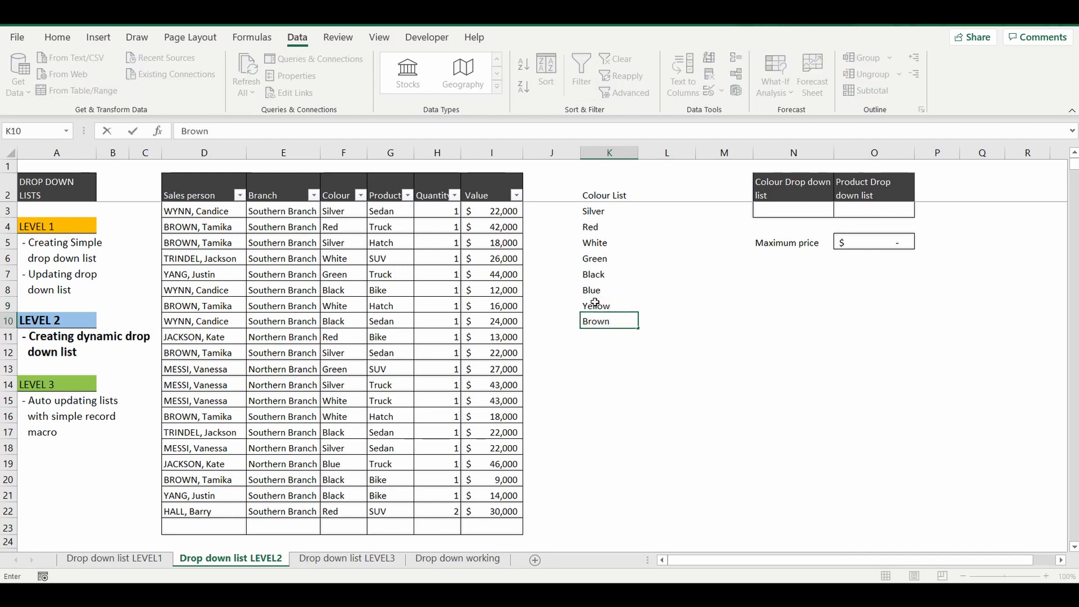
{"action": "key", "text": "Return"}
{"action": "type", "text": "P"}
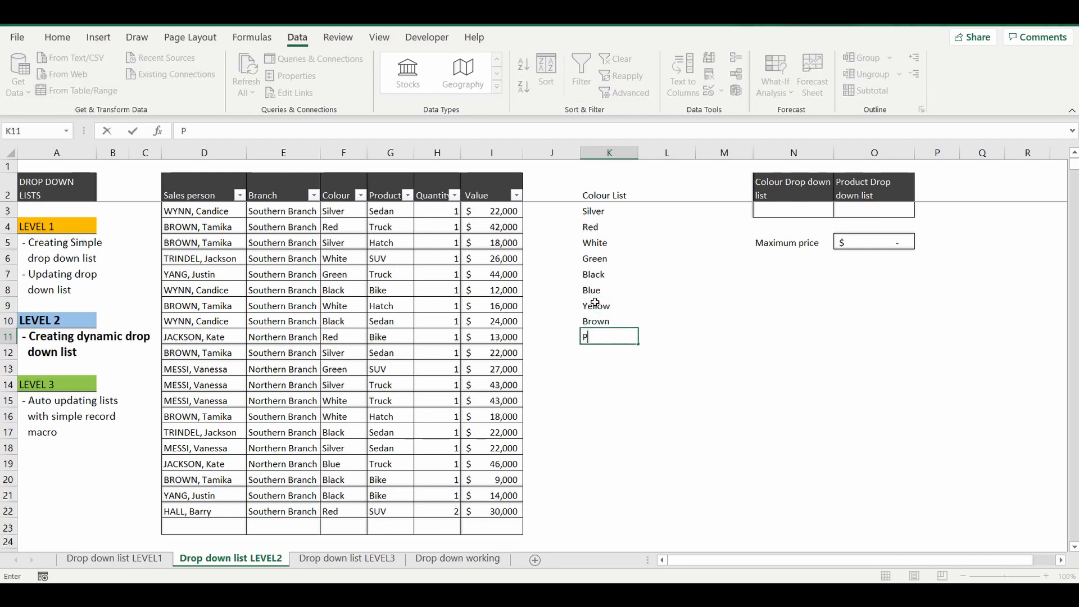
{"action": "type", "text": "urple"}
{"action": "left_click", "coordinate": [677, 282]}
Check the LEVEL2 colour drop-down in N3 through to its last entry for the three added colours
{"action": "left_click", "coordinate": [795, 211]}
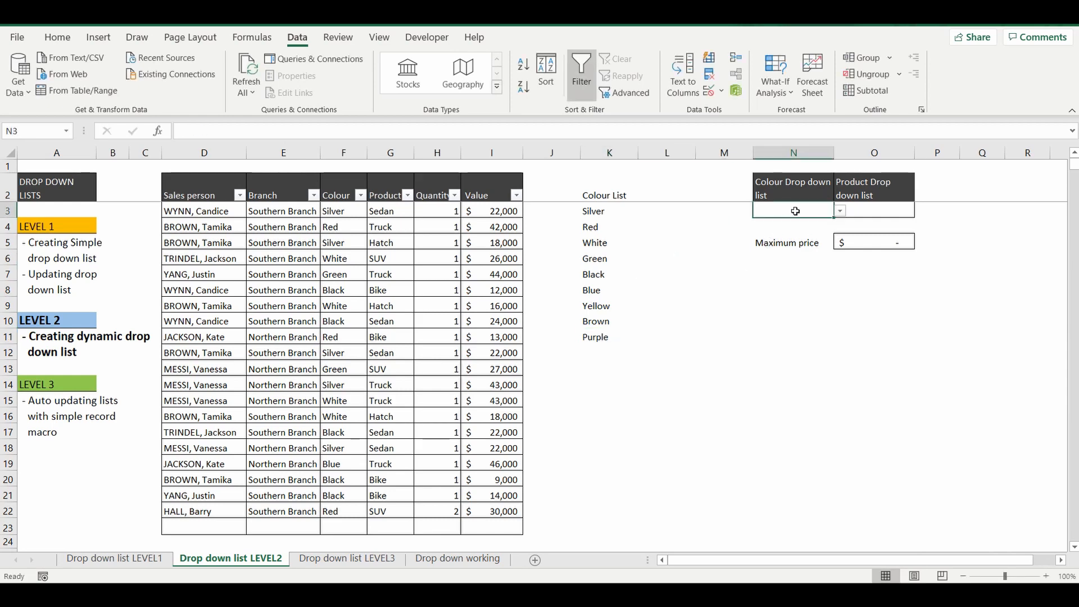
{"action": "left_click", "coordinate": [841, 212]}
{"action": "scroll", "coordinate": [806, 281], "scroll_direction": "down", "scroll_amount": 1}
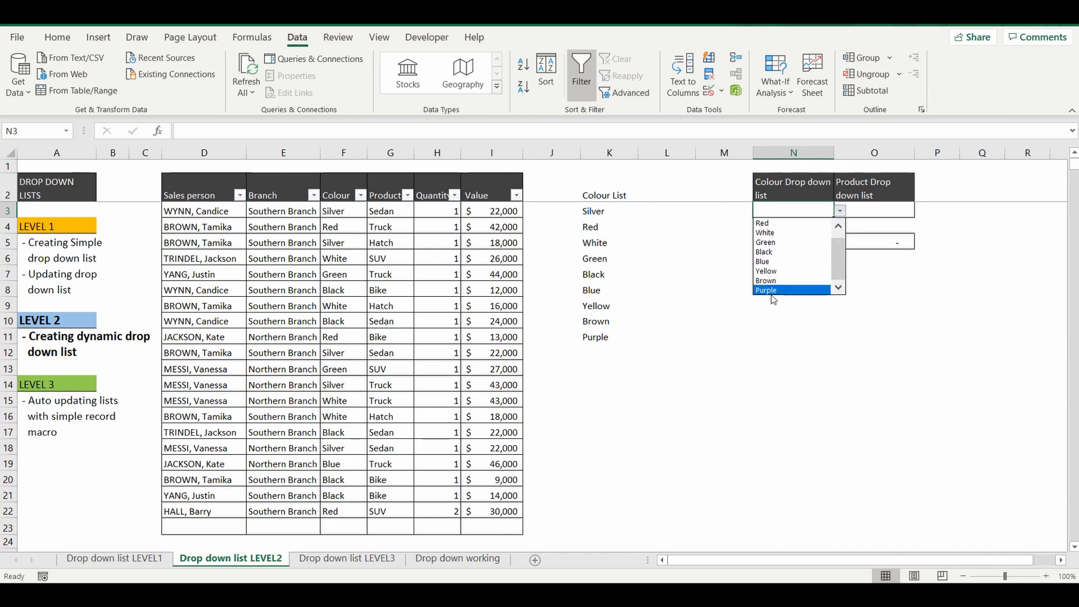
{"action": "left_click", "coordinate": [604, 209]}
{"action": "left_click", "coordinate": [603, 211]}
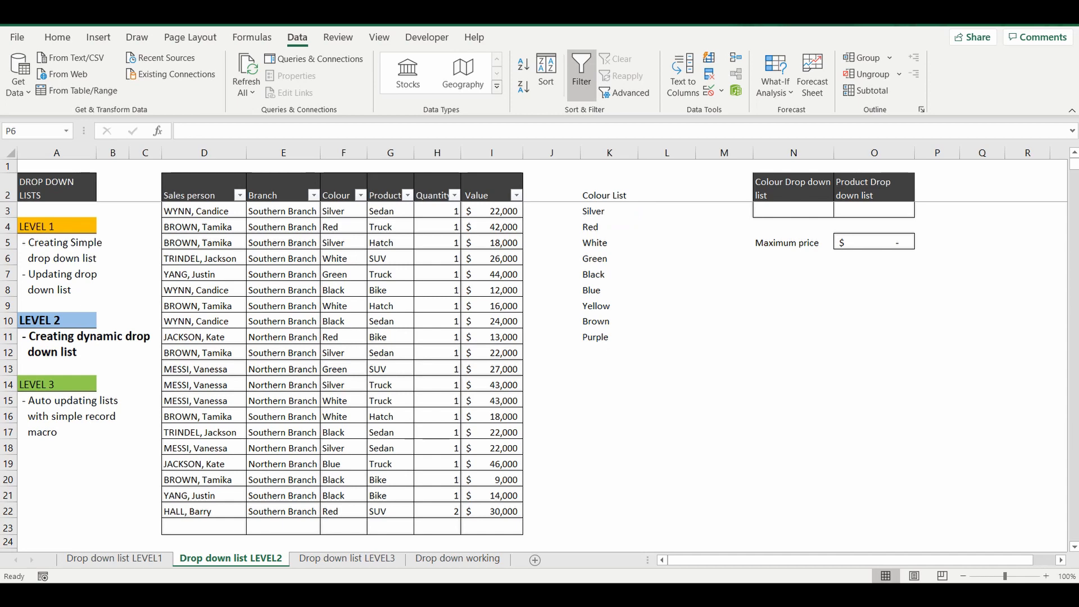
On the Drop down working sheet, copy the Colour entries in F3:F22 into the Colour unique list starting at K3
{"action": "left_click", "coordinate": [458, 559]}
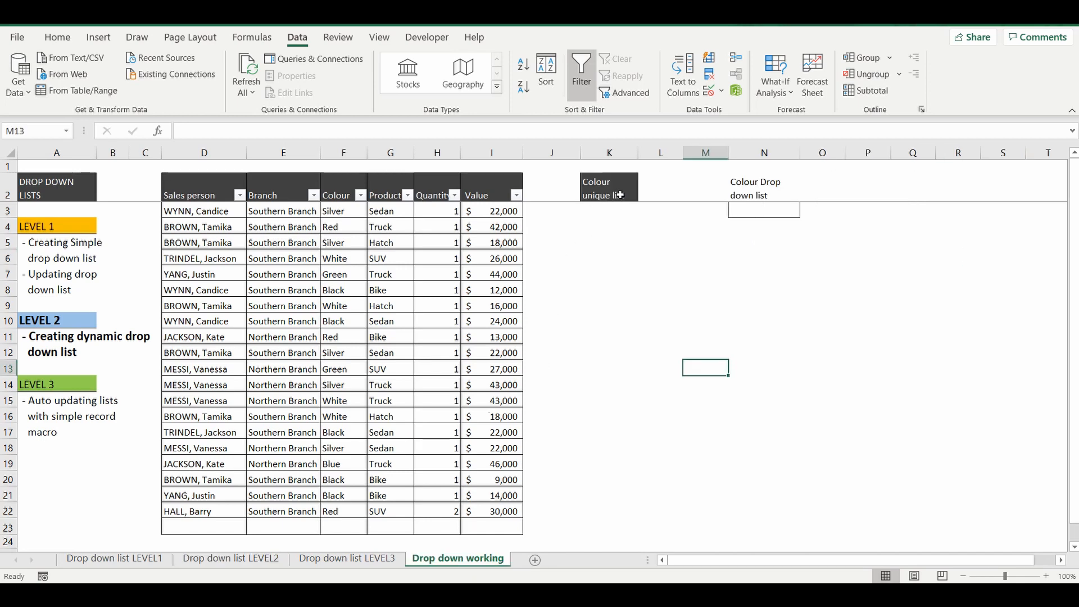
{"action": "left_click", "coordinate": [765, 209]}
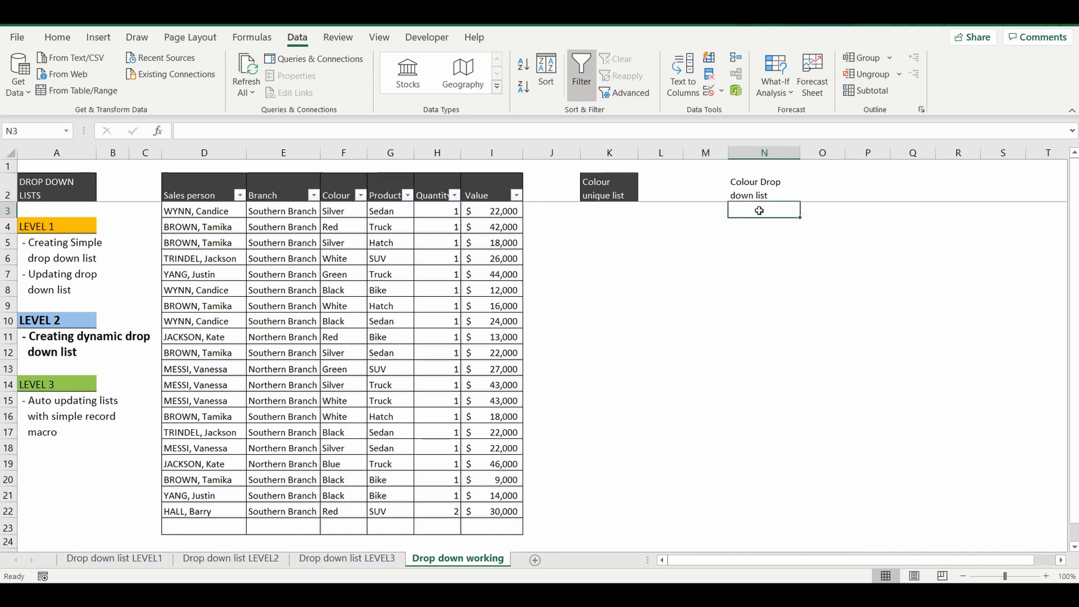
{"action": "left_click", "coordinate": [606, 209]}
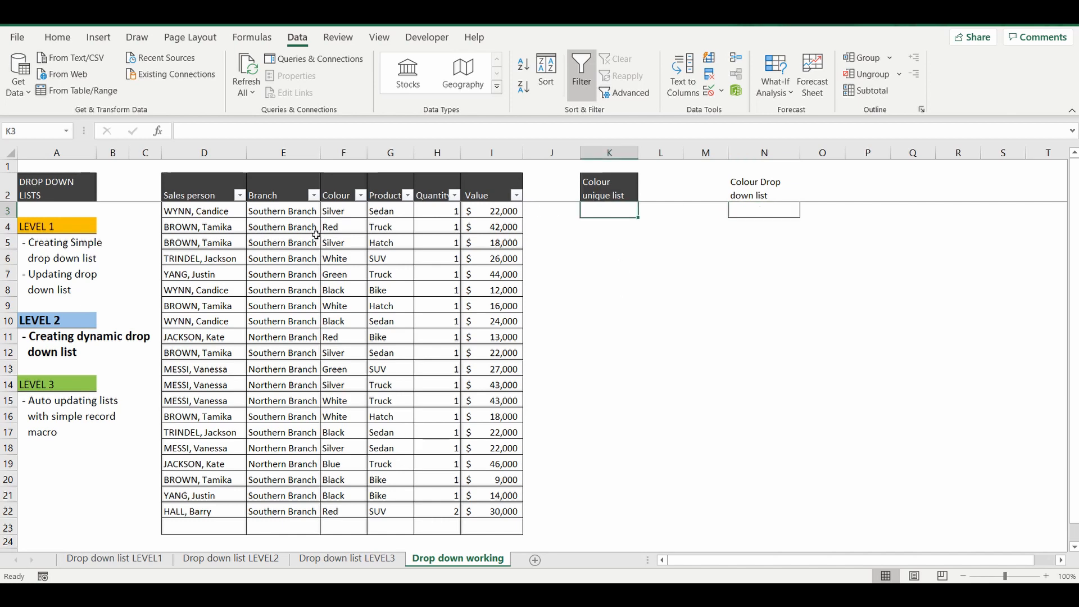
{"action": "left_click_drag", "start_coordinate": [347, 211], "coordinate": [344, 513]}
{"action": "right_click", "coordinate": [344, 513]}
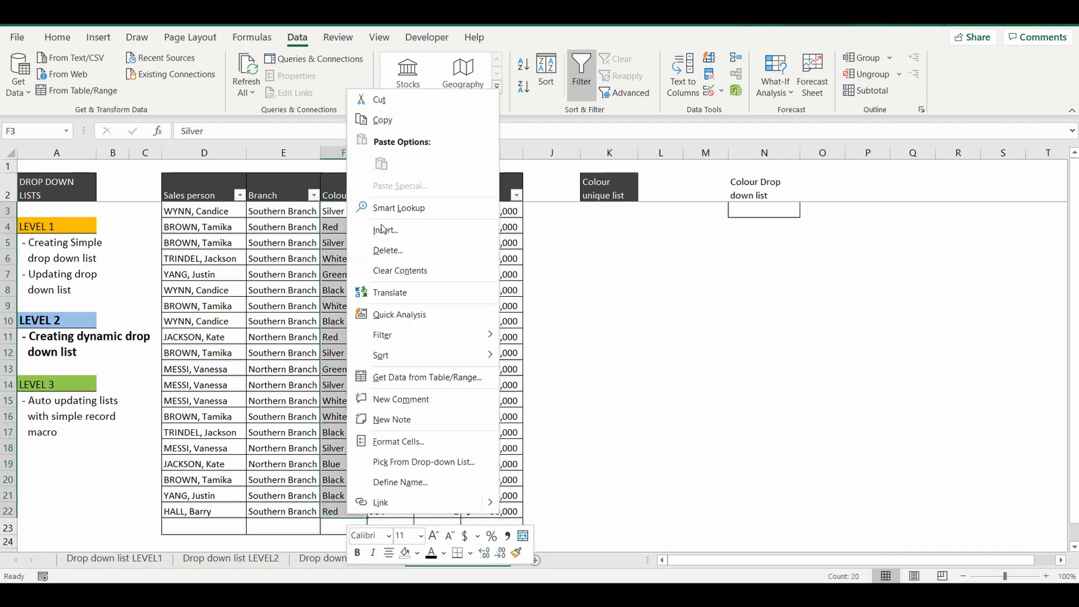
{"action": "left_click", "coordinate": [396, 126]}
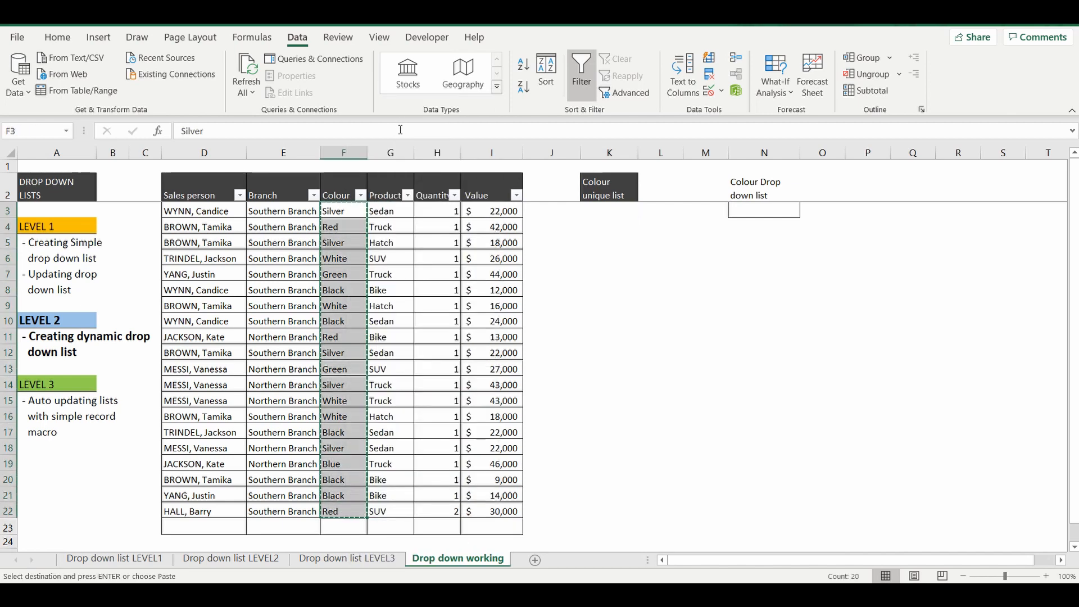
{"action": "right_click", "coordinate": [601, 210]}
{"action": "left_click", "coordinate": [649, 256]}
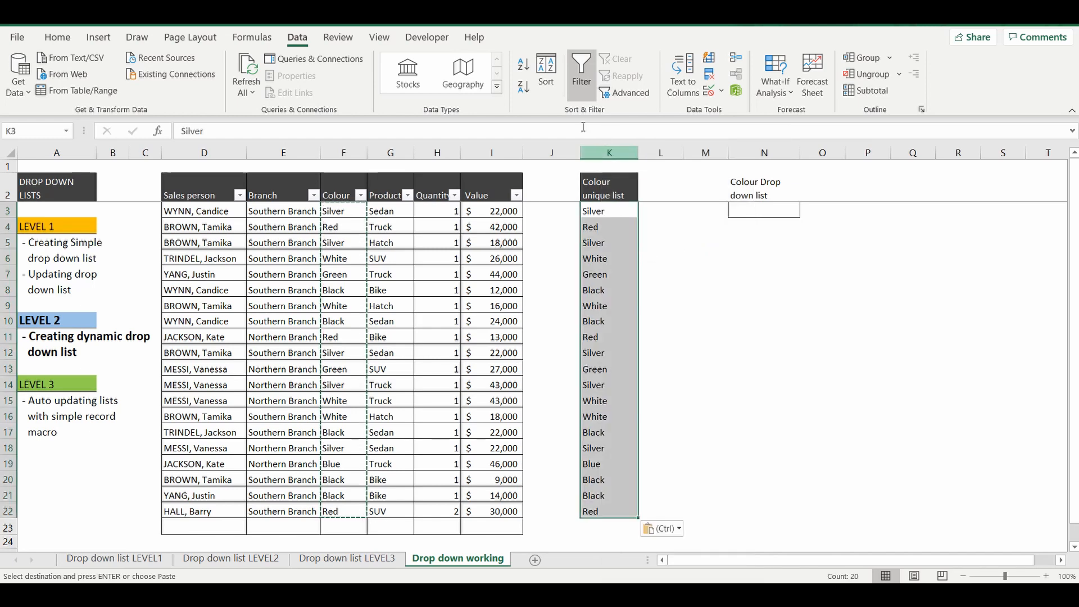
Remove the duplicate values from the Colour unique list column and select the remaining colours in K3:K8
{"action": "left_click", "coordinate": [251, 37]}
{"action": "left_click", "coordinate": [292, 38]}
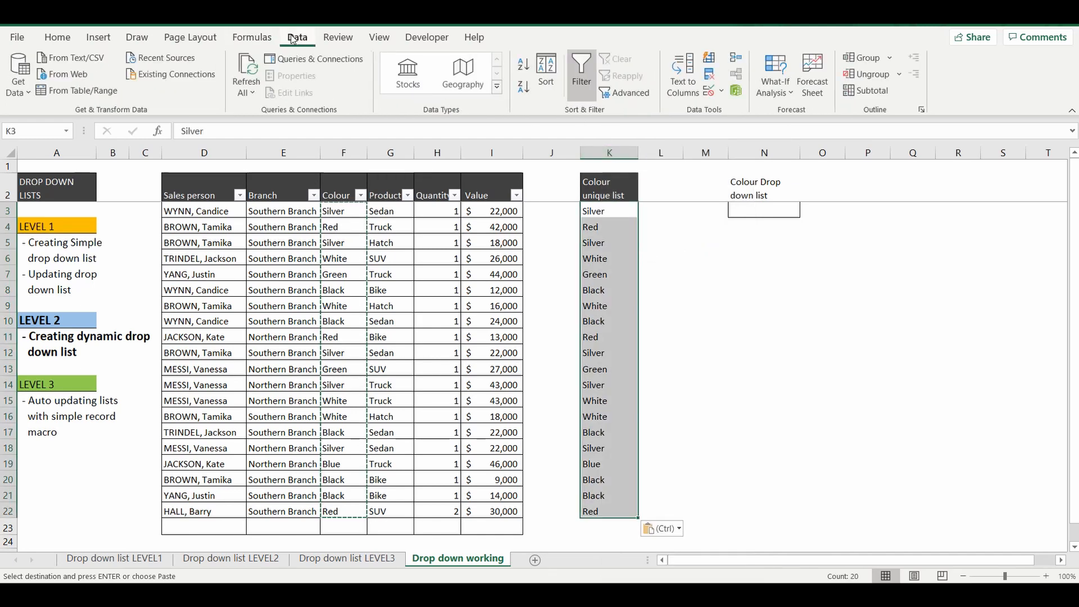
{"action": "left_click", "coordinate": [710, 75]}
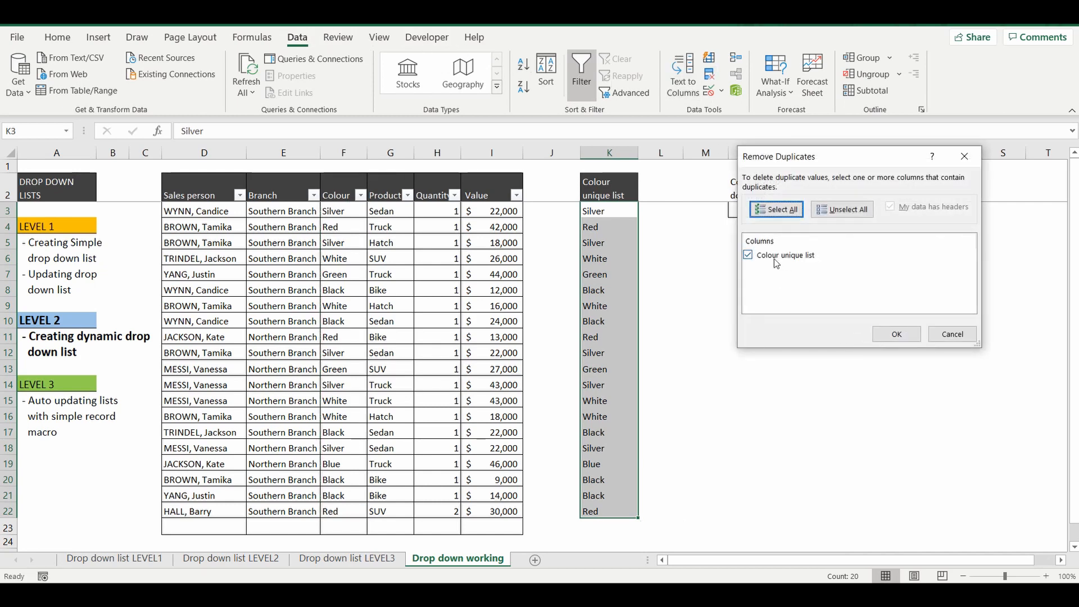
{"action": "left_click", "coordinate": [892, 334]}
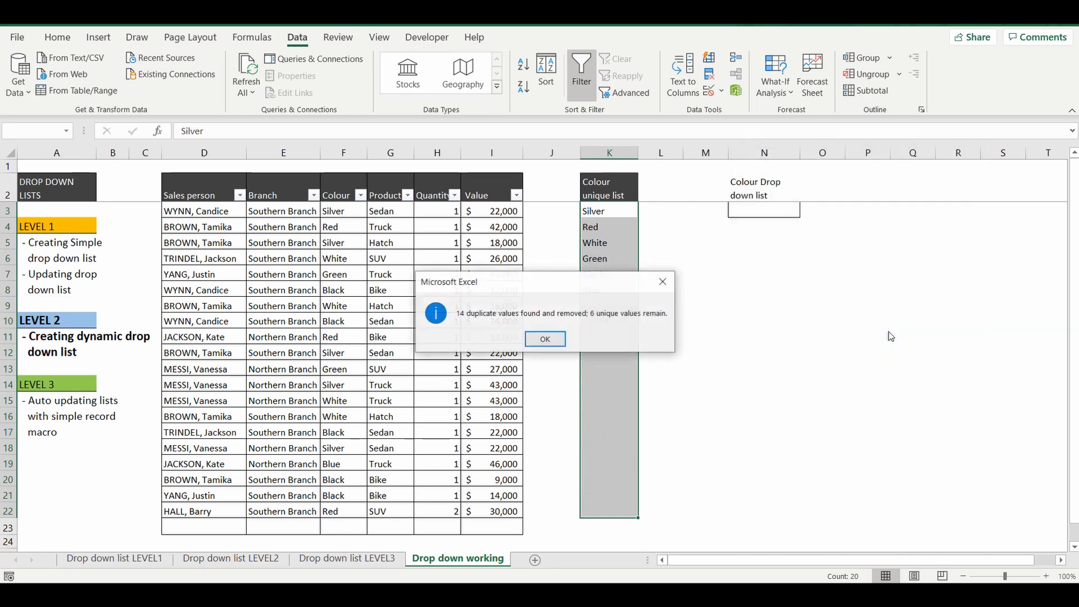
{"action": "left_click", "coordinate": [553, 344]}
{"action": "left_click", "coordinate": [652, 305]}
{"action": "left_click_drag", "start_coordinate": [593, 211], "coordinate": [601, 290]}
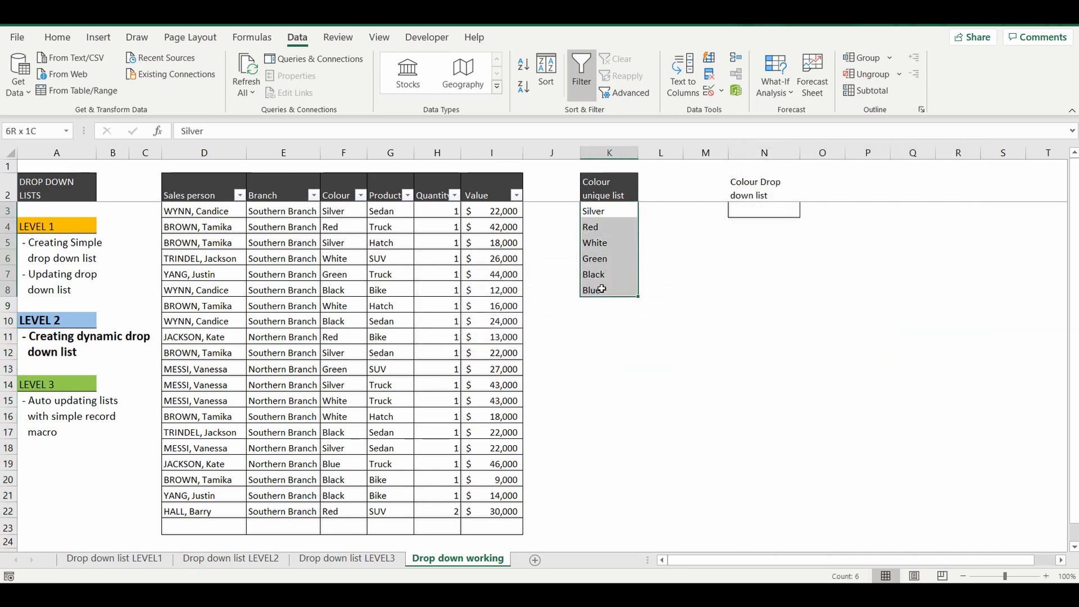
Add list-type data validation to the Colour drop down cell N3, using K3:K8 of the Colour unique list as its source
{"action": "left_click", "coordinate": [765, 212]}
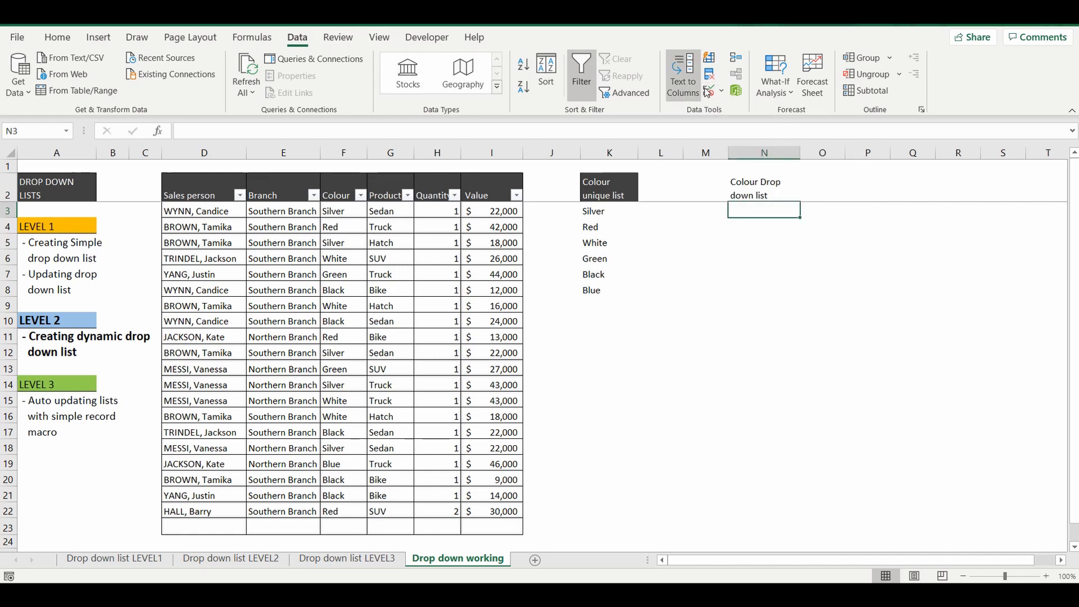
{"action": "left_click", "coordinate": [721, 90]}
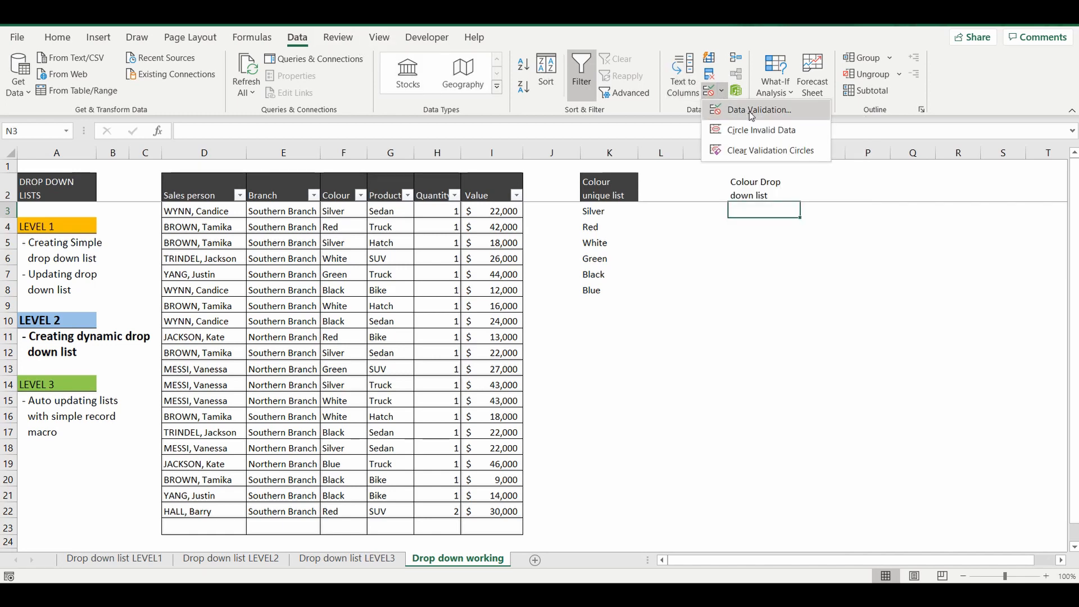
{"action": "left_click", "coordinate": [750, 111]}
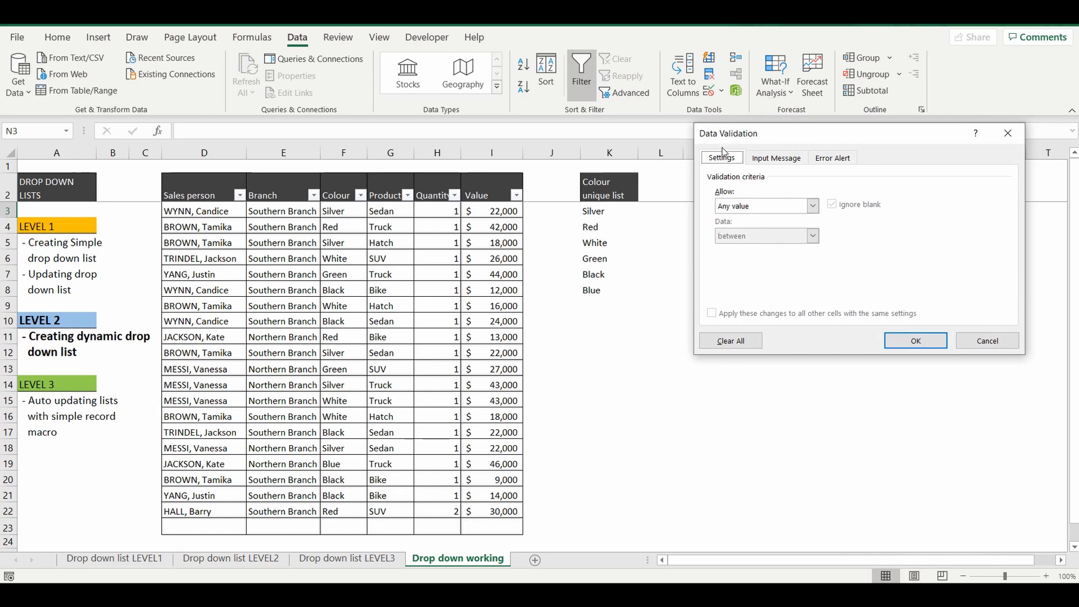
{"action": "left_click", "coordinate": [813, 206]}
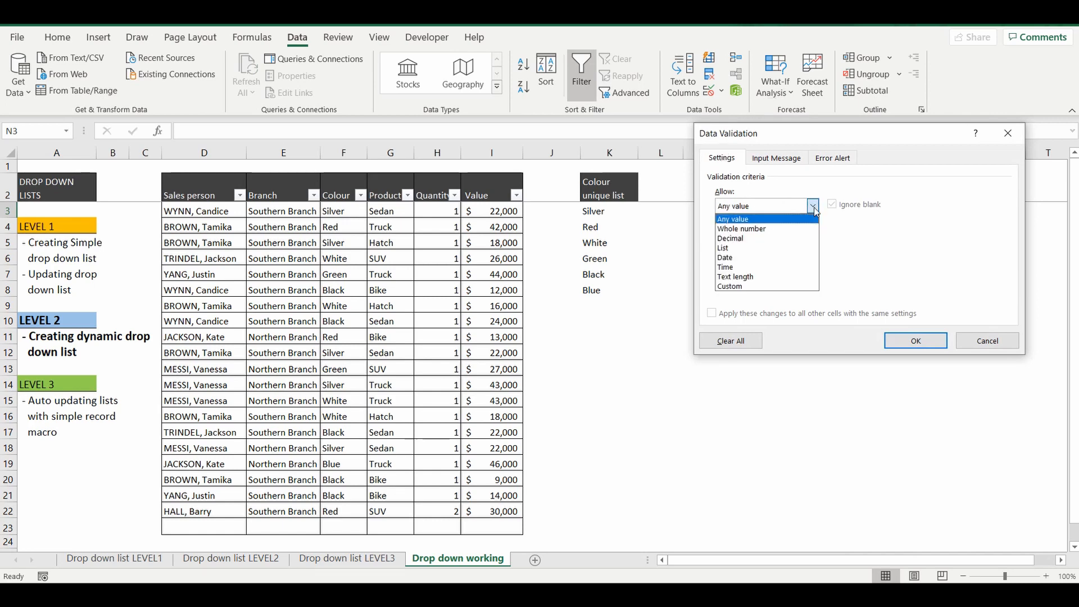
{"action": "left_click", "coordinate": [758, 244]}
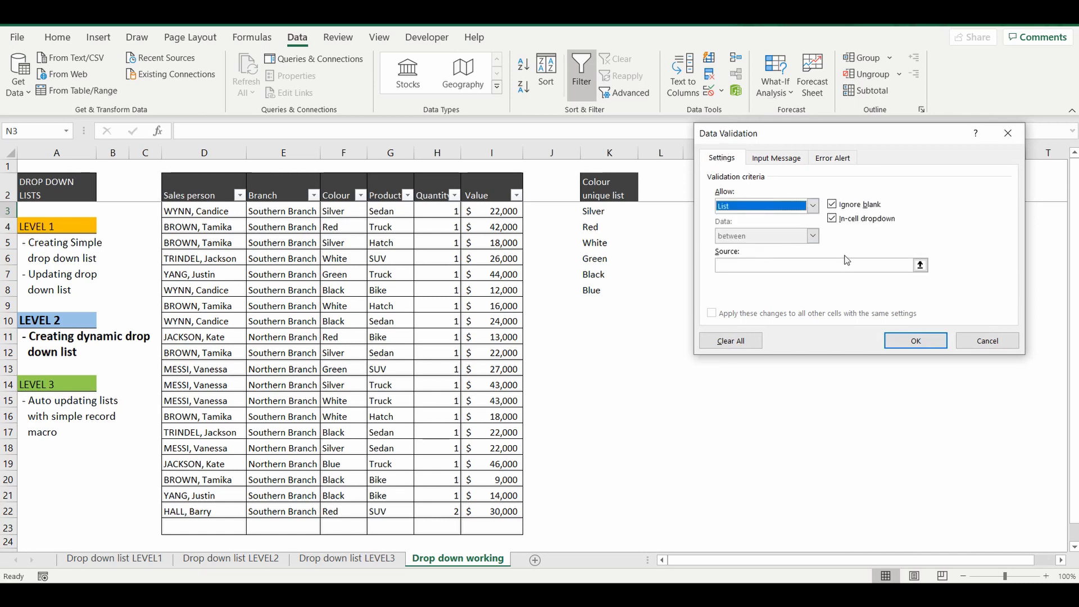
{"action": "left_click", "coordinate": [920, 264]}
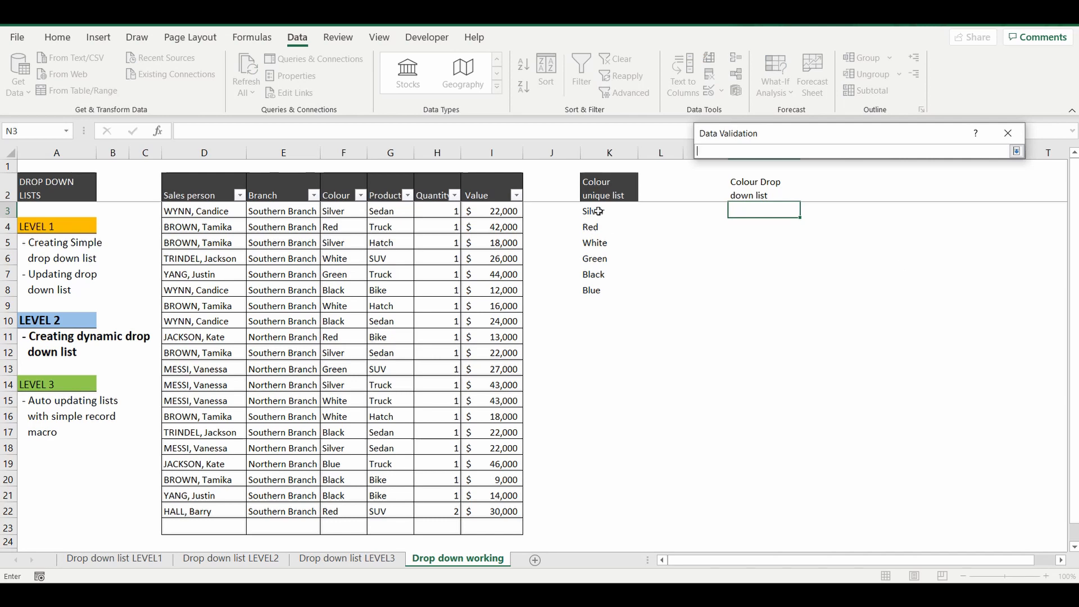
{"action": "left_click_drag", "start_coordinate": [598, 211], "coordinate": [609, 292]}
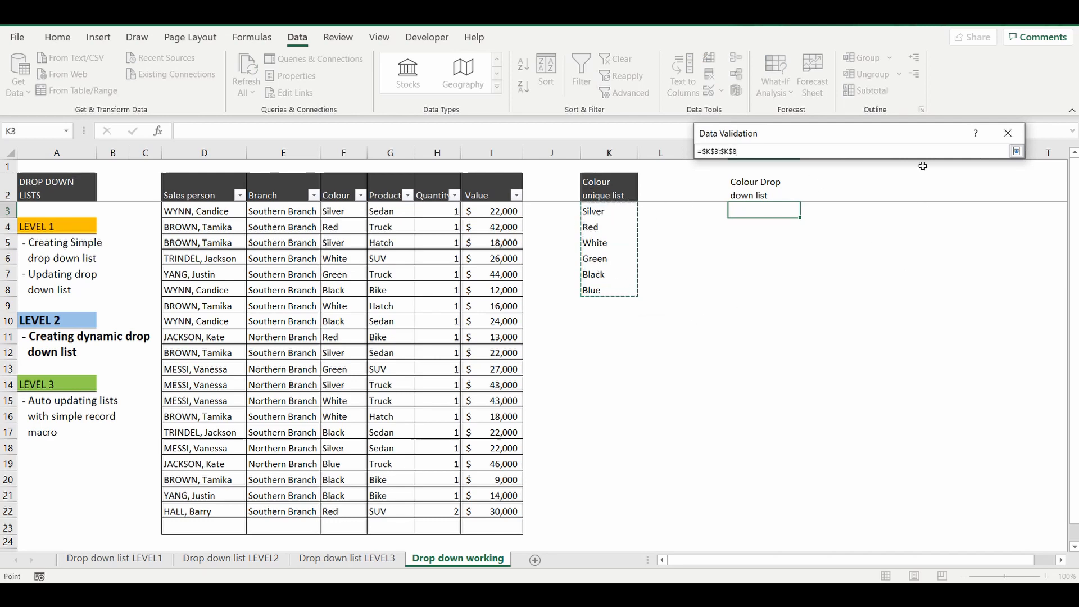
{"action": "left_click", "coordinate": [1017, 151]}
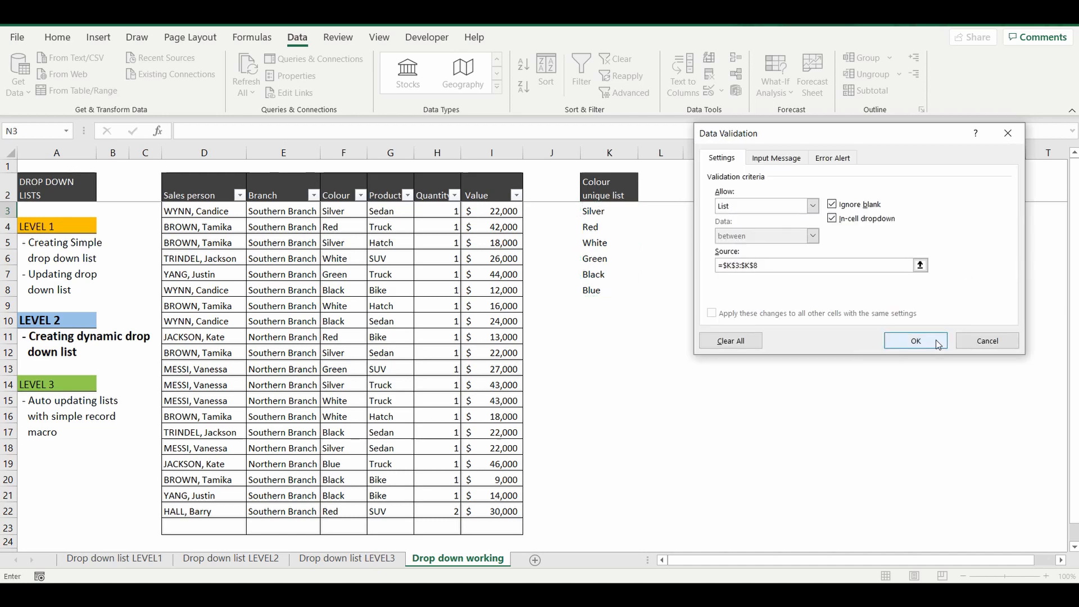
{"action": "left_click", "coordinate": [916, 340]}
Check which colours the new drop-down in N3 offers, leaving the cell empty
{"action": "key", "text": "Down"}
{"action": "key", "text": "Down"}
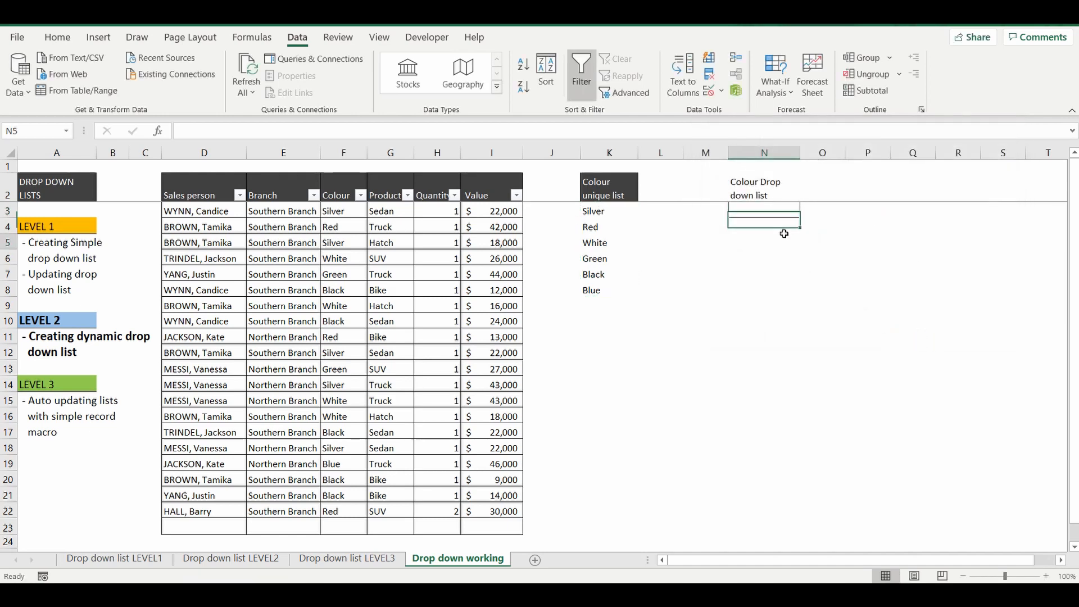
{"action": "left_click", "coordinate": [778, 213]}
{"action": "left_click", "coordinate": [804, 212]}
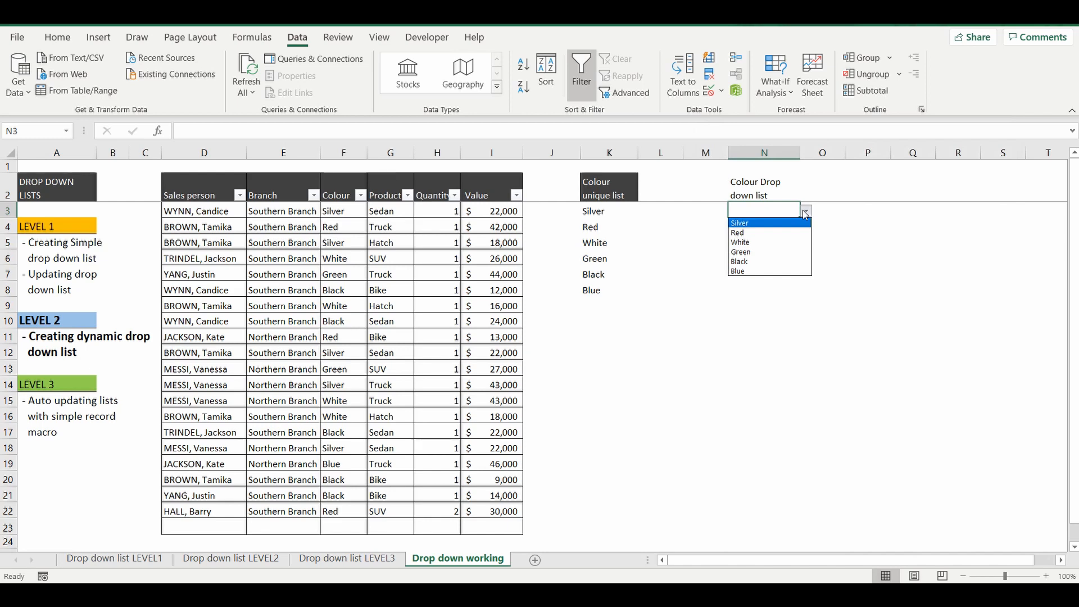
{"action": "left_click", "coordinate": [804, 212]}
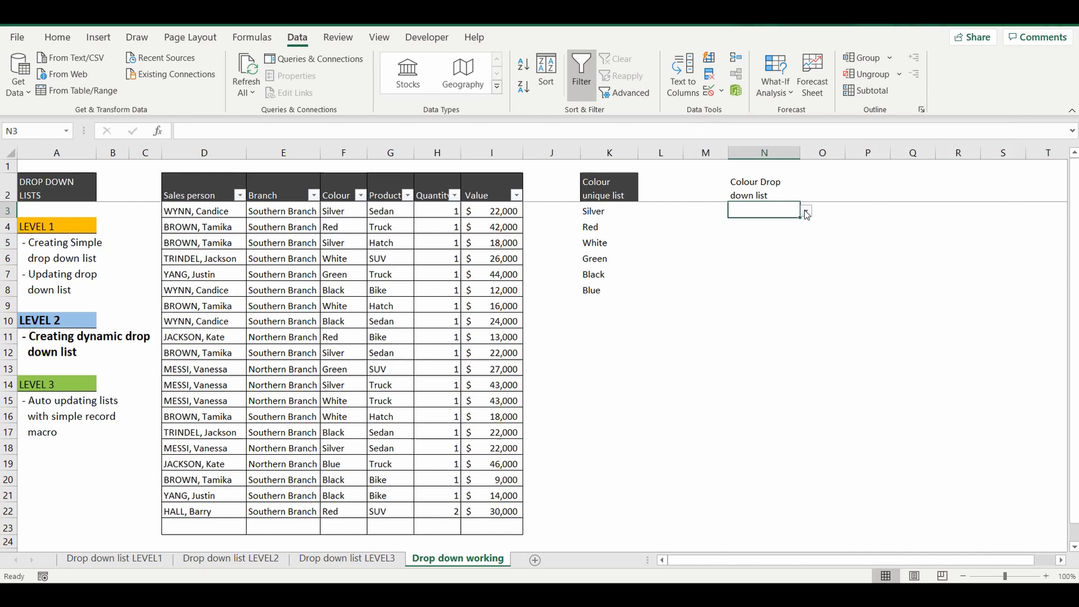
Add Yellow to the Colour unique list in cell K9
{"action": "left_click", "coordinate": [595, 303]}
{"action": "type", "text": "Y"}
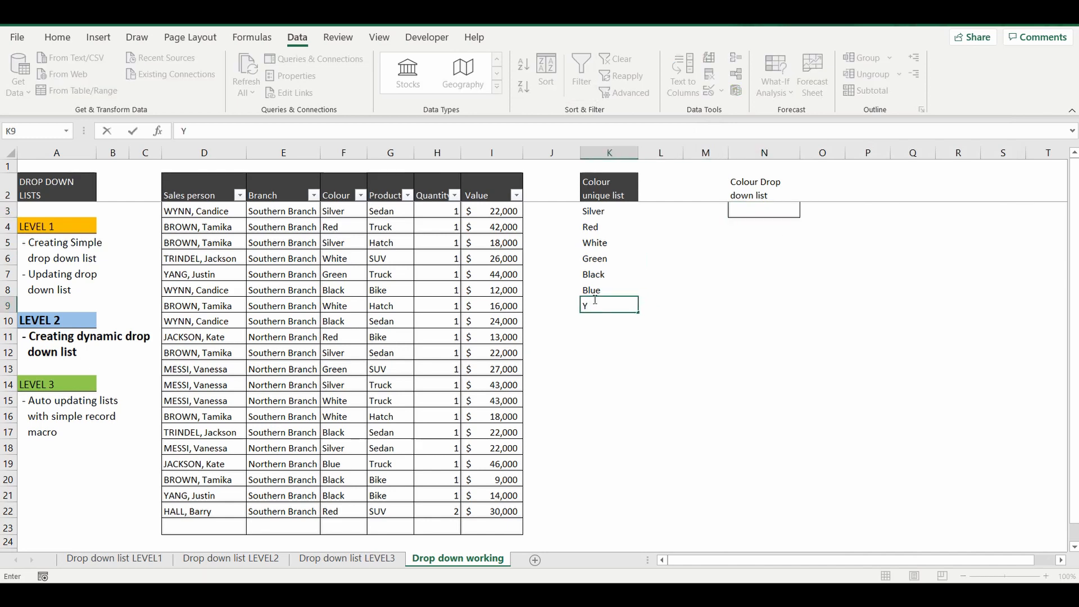
{"action": "type", "text": "ellow"}
{"action": "left_click", "coordinate": [589, 349]}
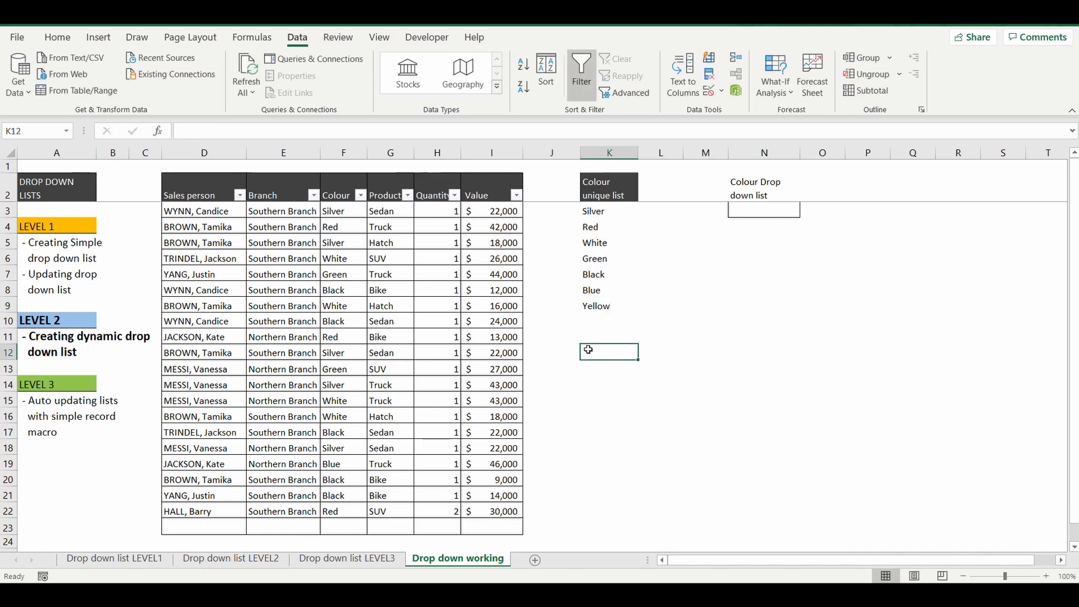
Fill row 23 of the sales table with row 22's sales person, Southern Branch, Yellow, Truck, quantity 1 and value 50000
{"action": "left_click", "coordinate": [219, 528]}
{"action": "type", "text": "H"}
{"action": "key", "text": "Tab"}
{"action": "type", "text": "S"}
{"action": "key", "text": "Tab"}
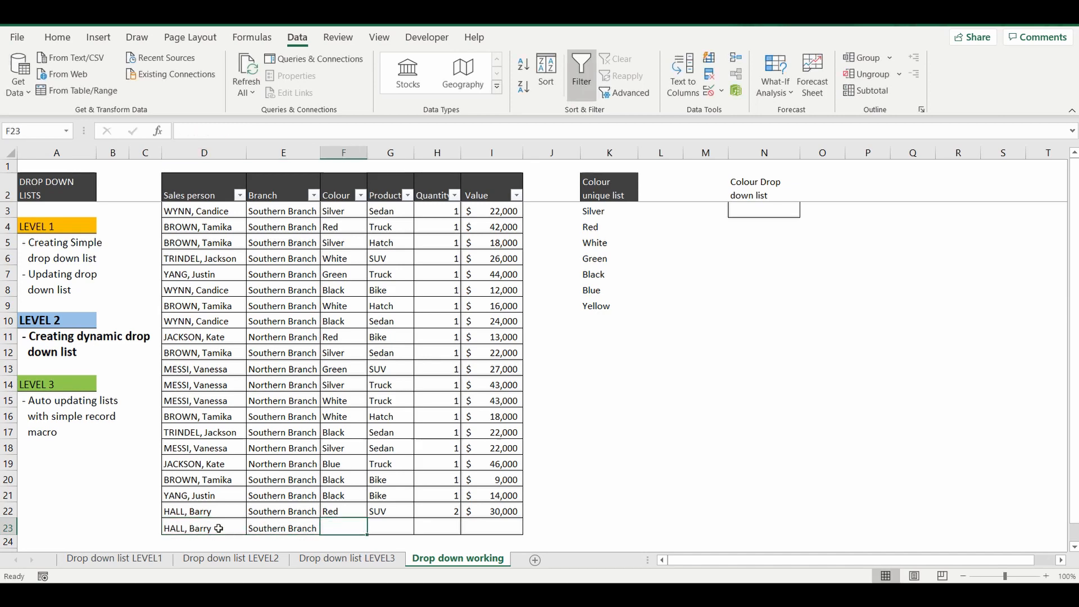
{"action": "type", "text": "Yellow"}
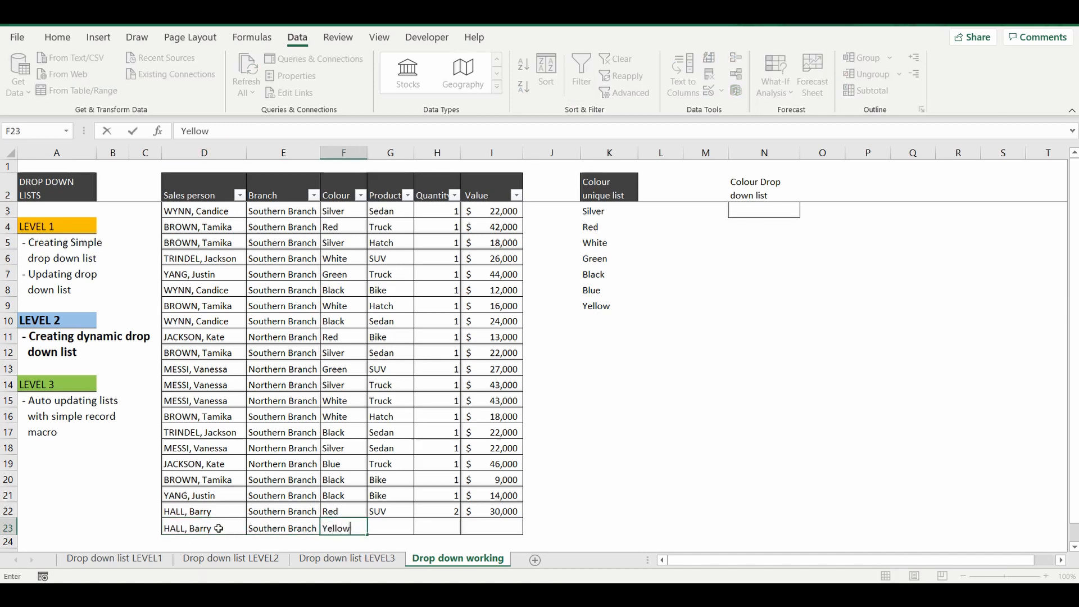
{"action": "key", "text": "Tab"}
{"action": "type", "text": "T"}
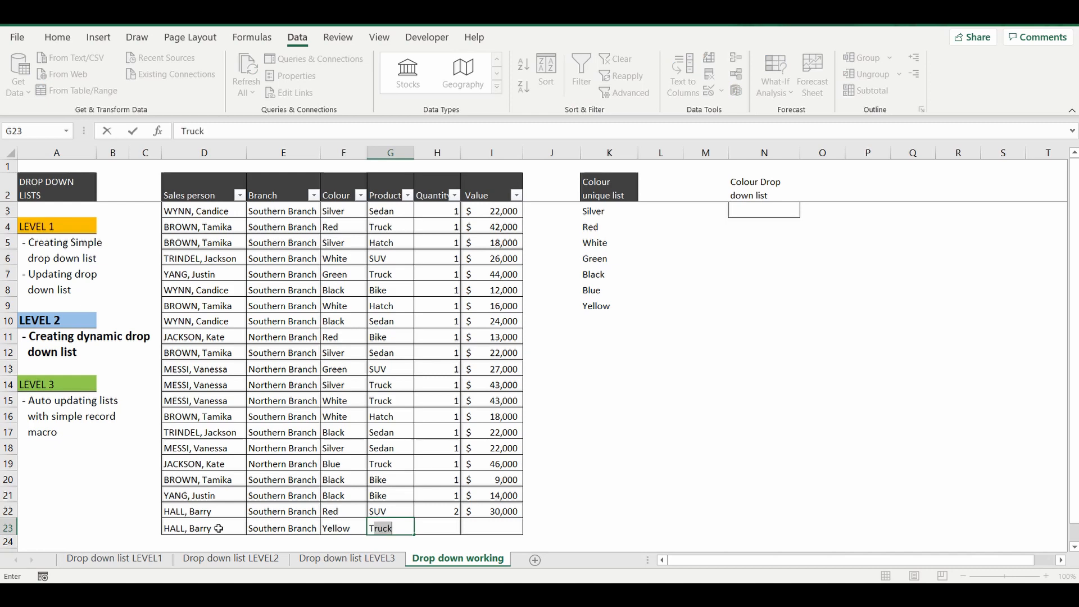
{"action": "key", "text": "Tab"}
{"action": "type", "text": "1"}
{"action": "key", "text": "Tab"}
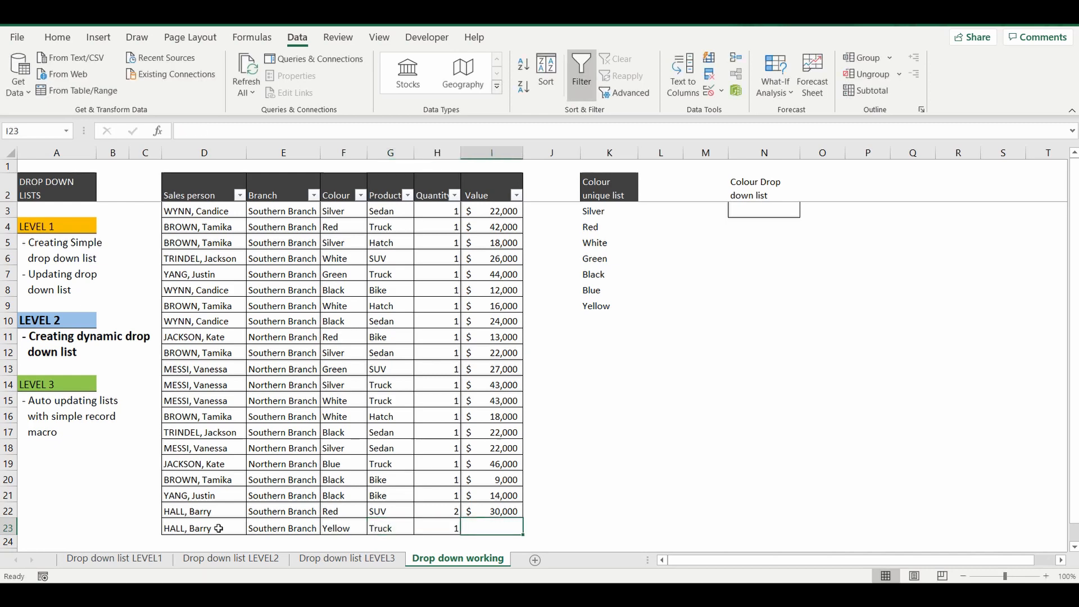
{"action": "type", "text": "50000"}
{"action": "key", "text": "Return"}
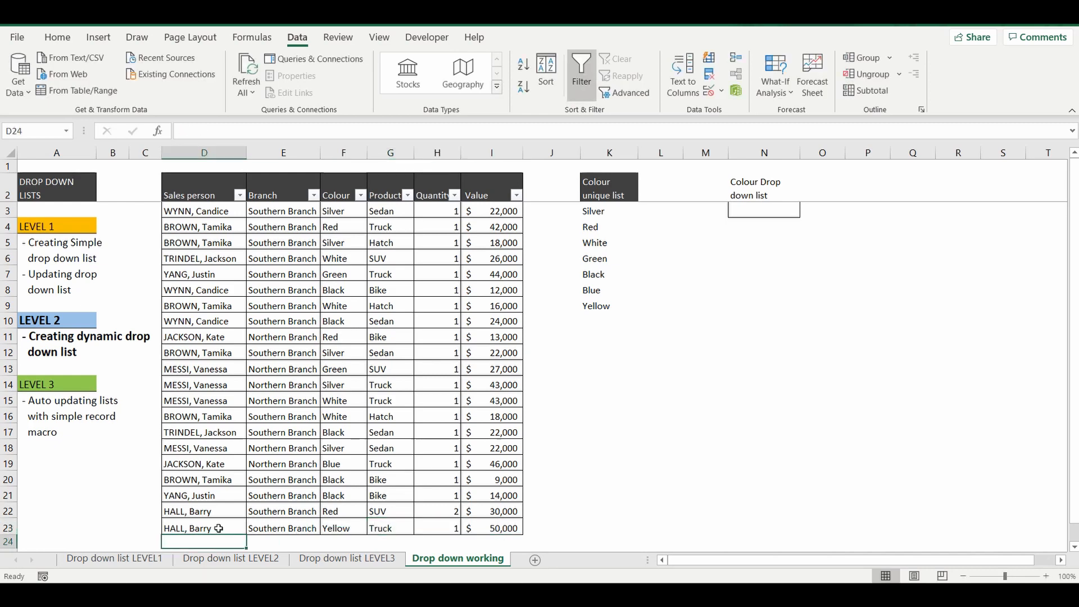
Check whether the N3 drop-down offers the Yellow entry from K9
{"action": "left_click", "coordinate": [604, 304]}
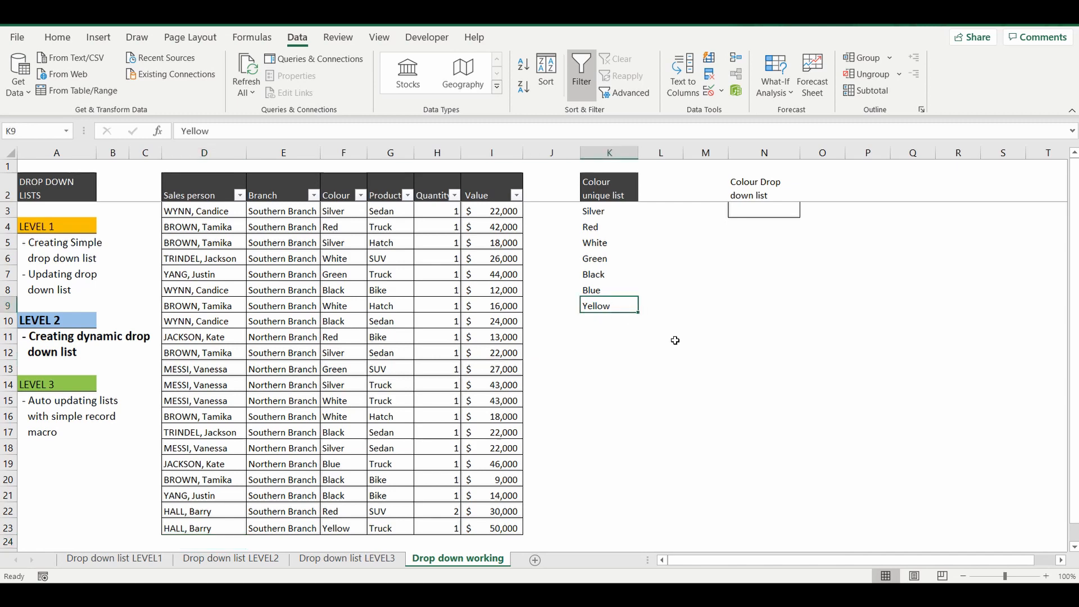
{"action": "left_click", "coordinate": [750, 208]}
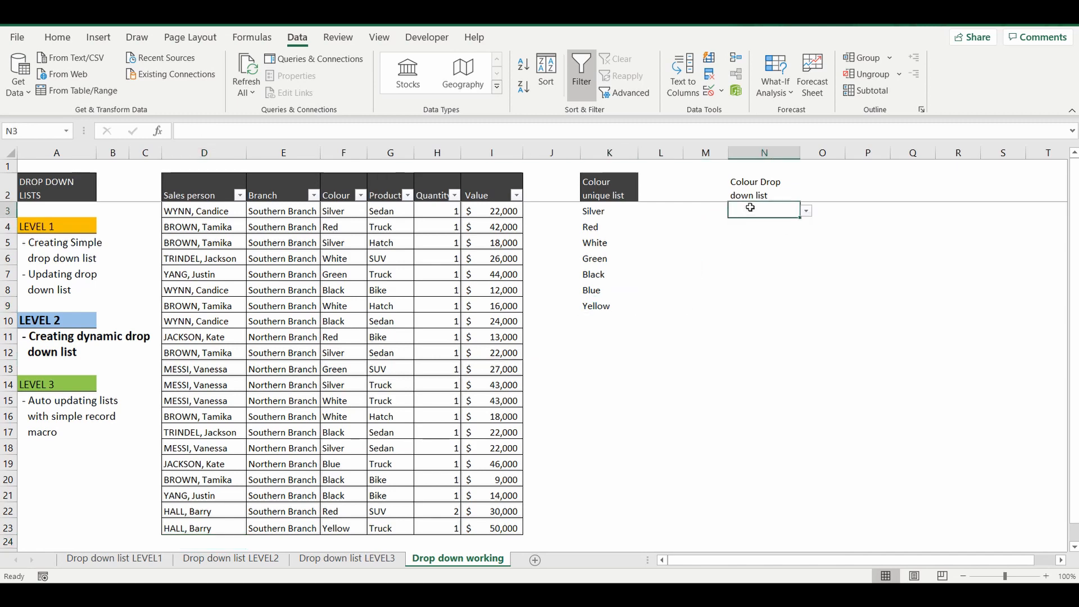
{"action": "left_click", "coordinate": [808, 213]}
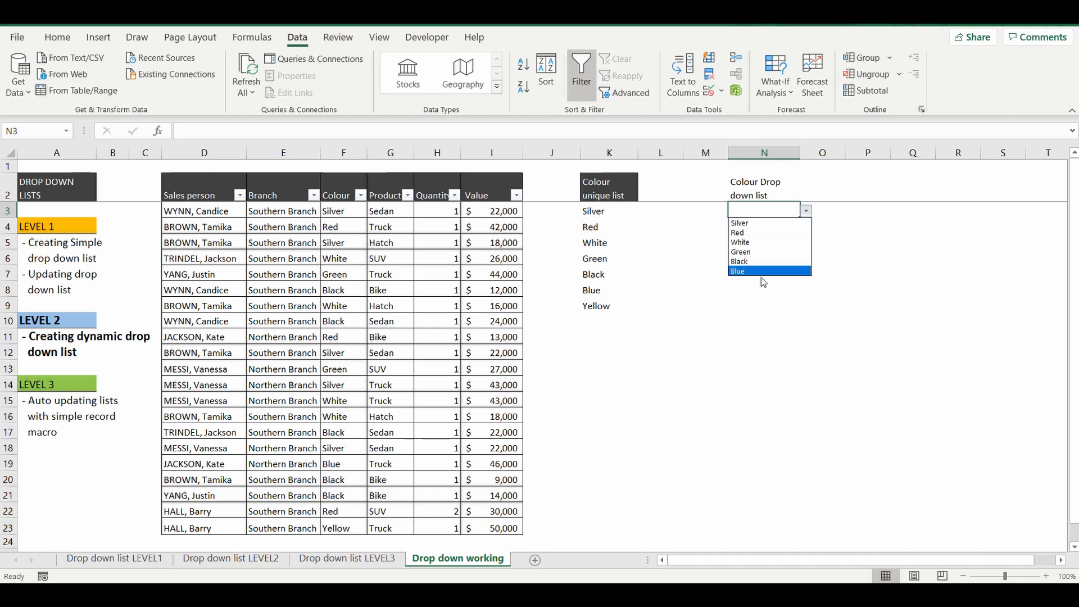
{"action": "left_click", "coordinate": [807, 212]}
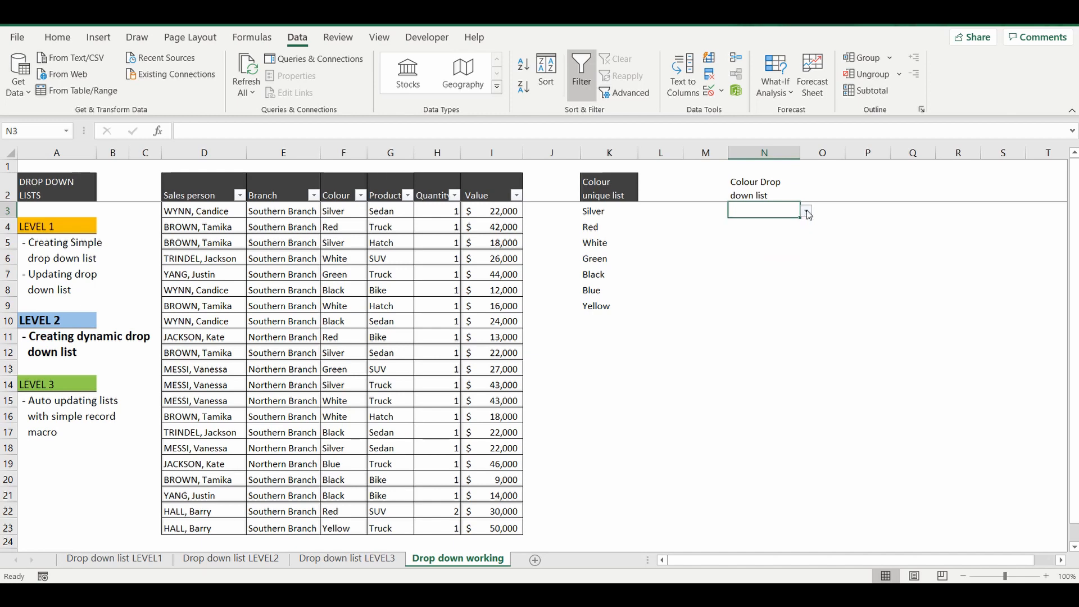
Inspect the source range in N3's data validation settings without changing it
{"action": "left_click", "coordinate": [721, 91]}
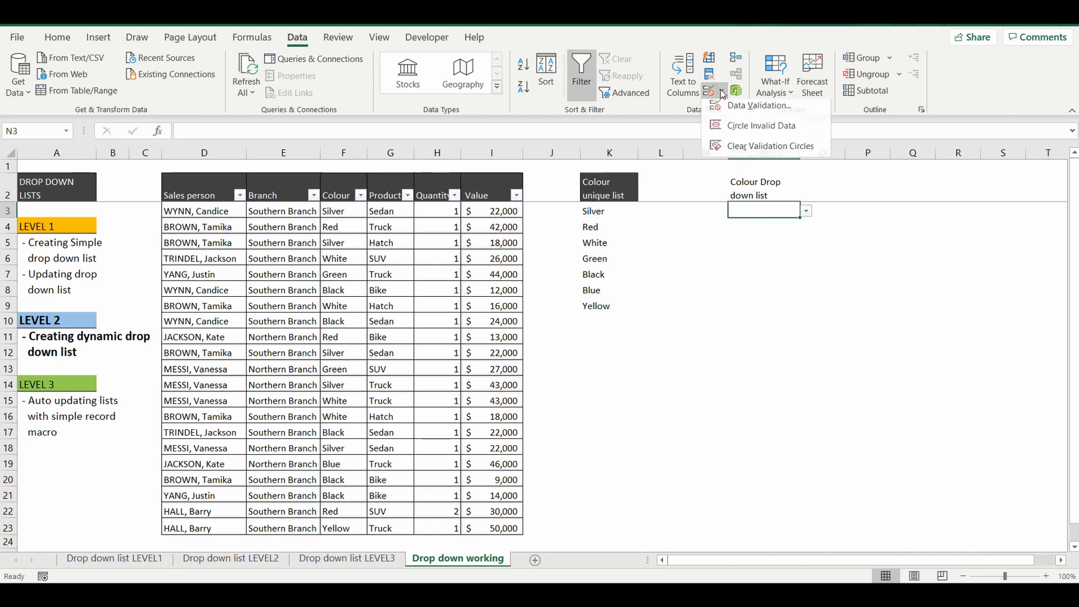
{"action": "left_click", "coordinate": [747, 109]}
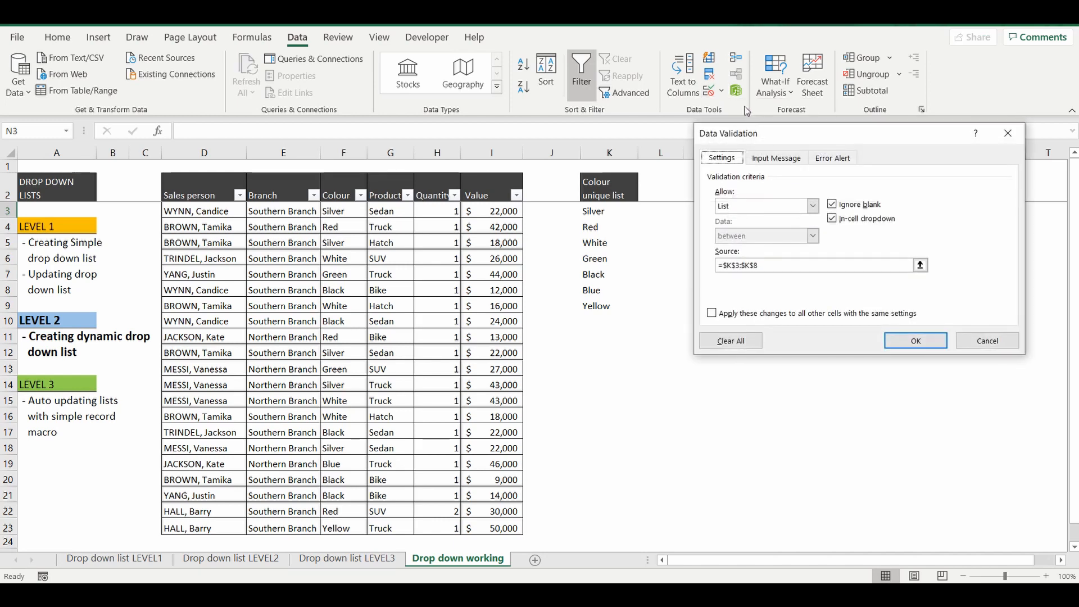
{"action": "left_click", "coordinate": [920, 266]}
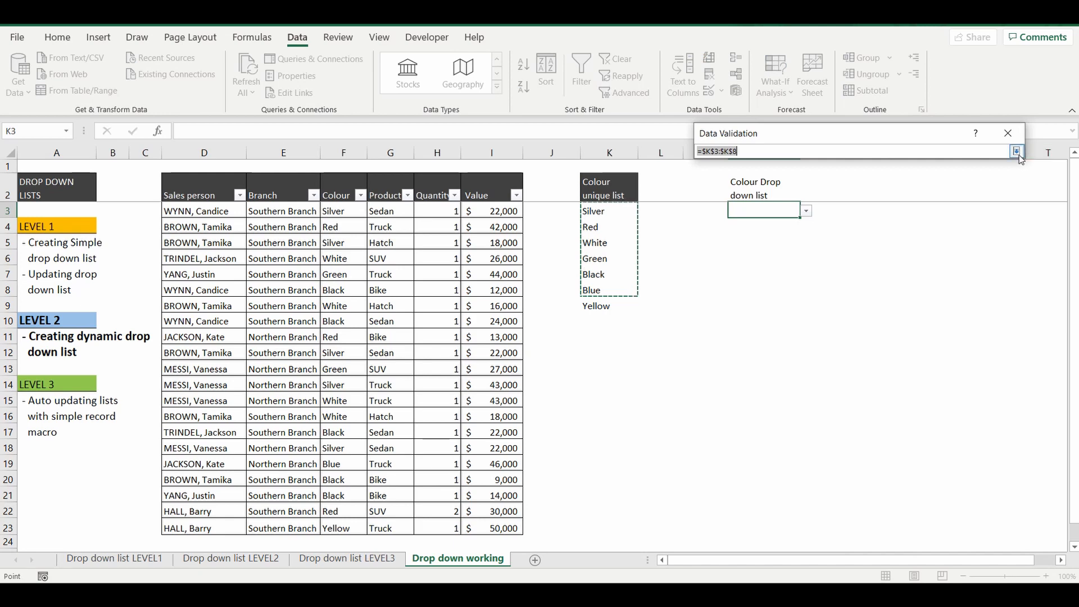
{"action": "left_click", "coordinate": [1017, 151]}
{"action": "left_click", "coordinate": [974, 339]}
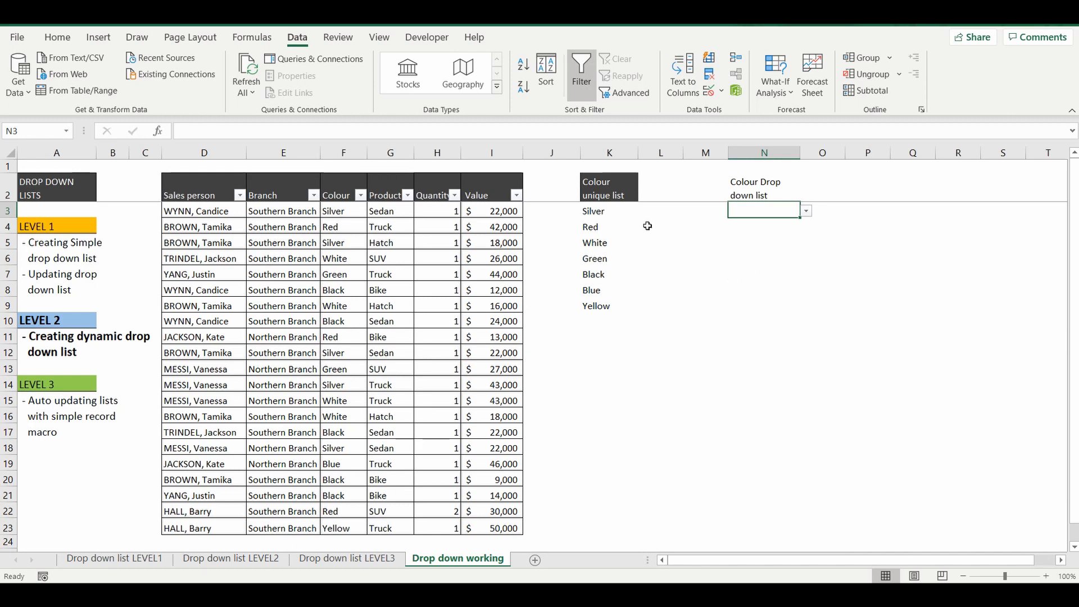
Define the named range Uniquecolour for the Colour unique list entries in K3:K9
{"action": "left_click_drag", "start_coordinate": [595, 210], "coordinate": [591, 304]}
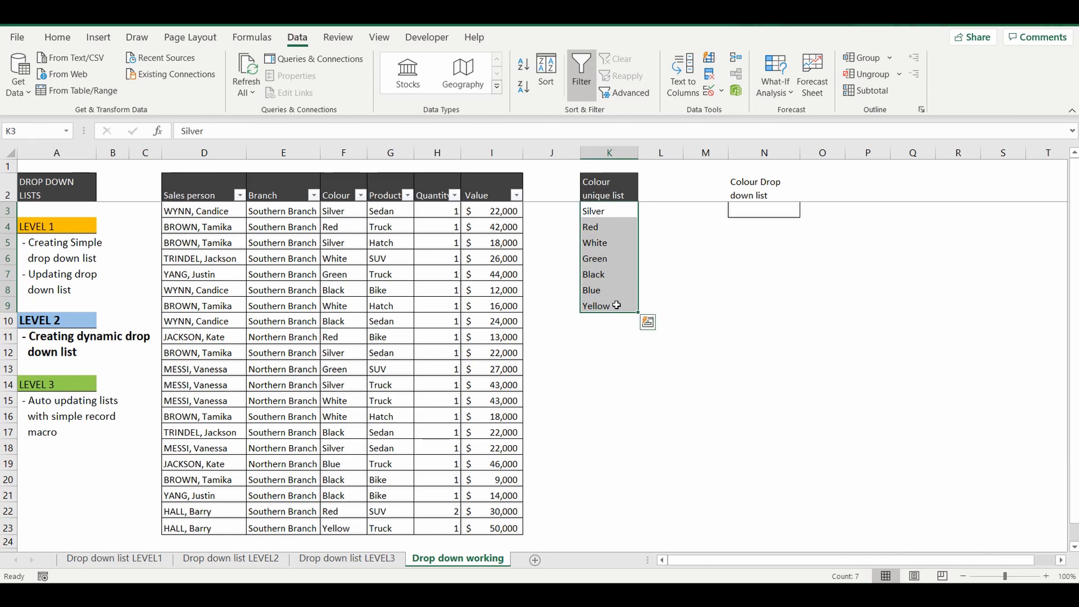
{"action": "left_click", "coordinate": [26, 129]}
{"action": "type", "text": "Uniquie"}
{"action": "key", "text": "BackSpace"}
{"action": "key", "text": "BackSpace"}
{"action": "type", "text": "e"}
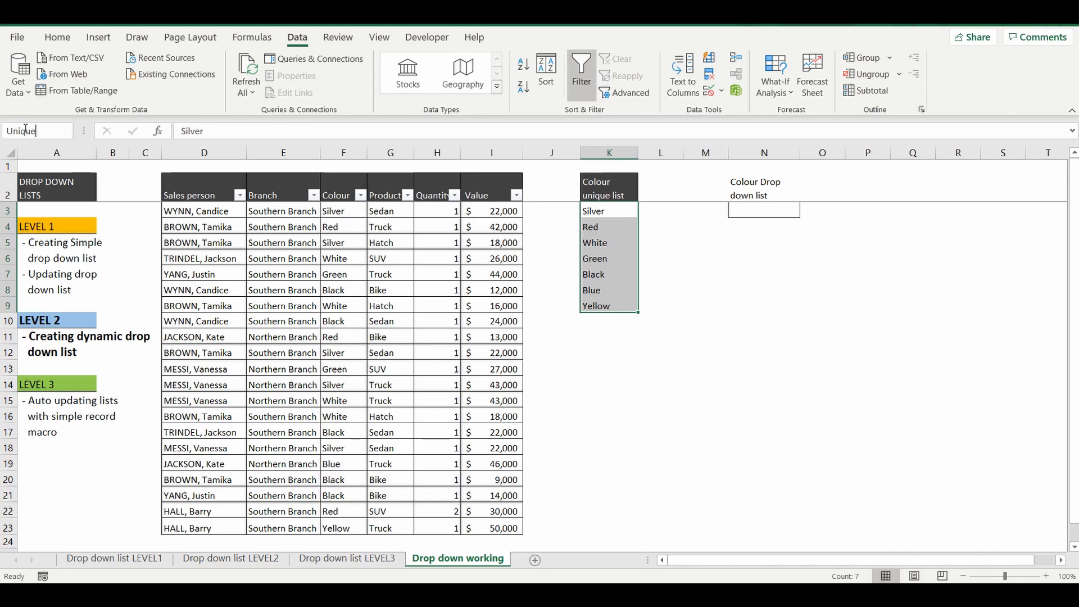
{"action": "type", "text": "colour"}
{"action": "key", "text": "Return"}
Set the source of N3's list validation to =Uniquecolour and check the choices in its drop-down
{"action": "left_click", "coordinate": [723, 92]}
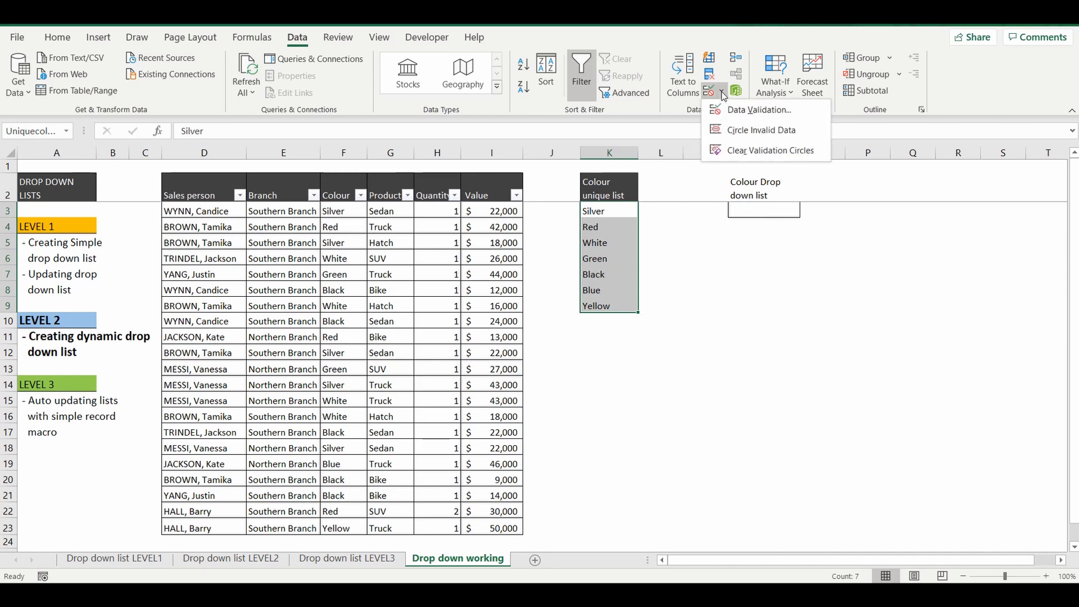
{"action": "left_click", "coordinate": [730, 113]}
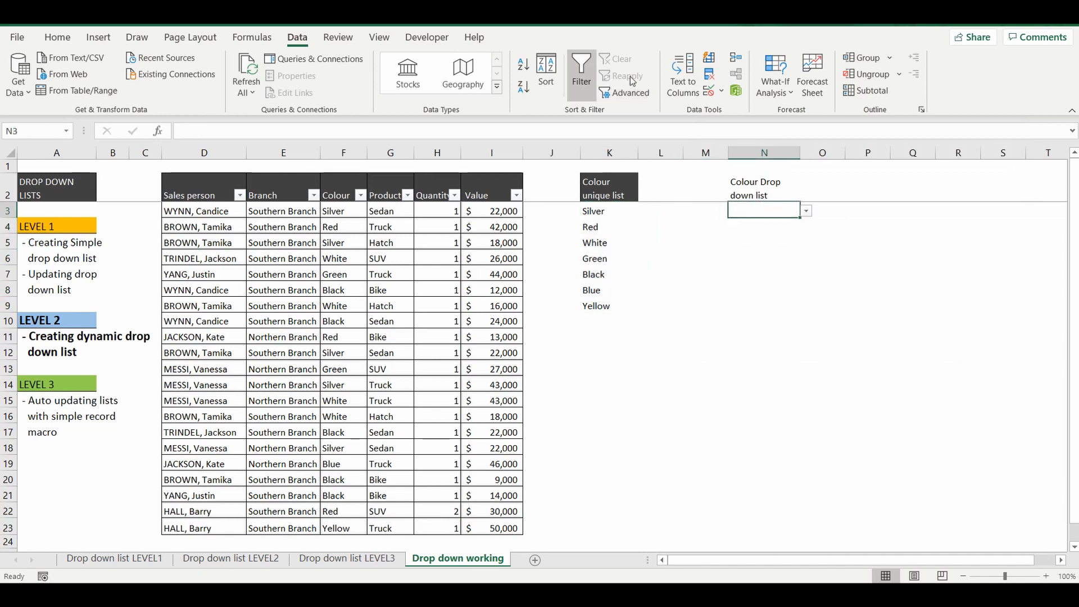
{"action": "left_click", "coordinate": [720, 91]}
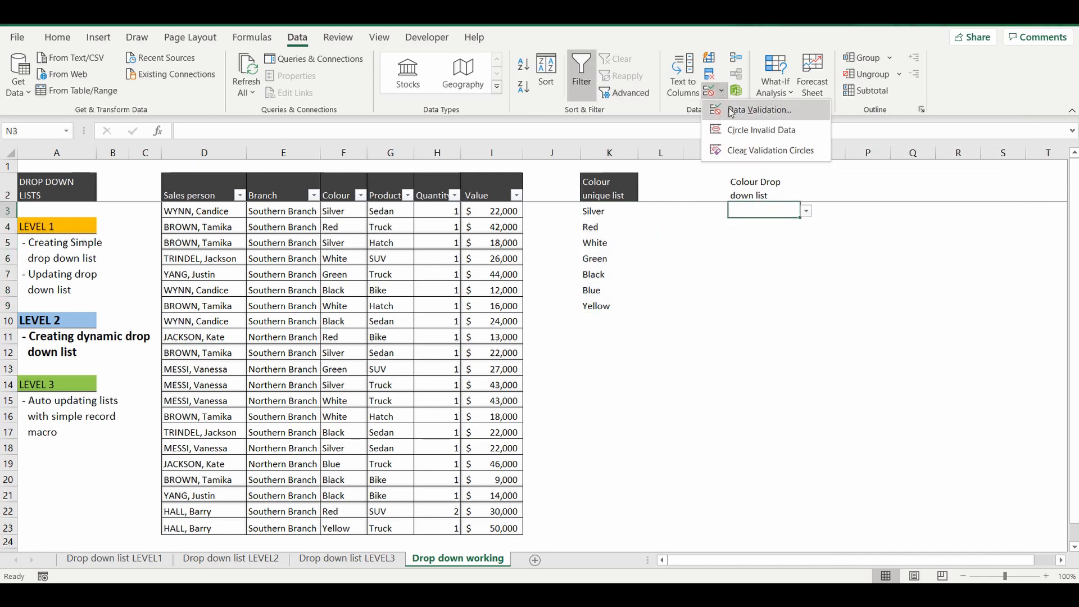
{"action": "left_click", "coordinate": [730, 110]}
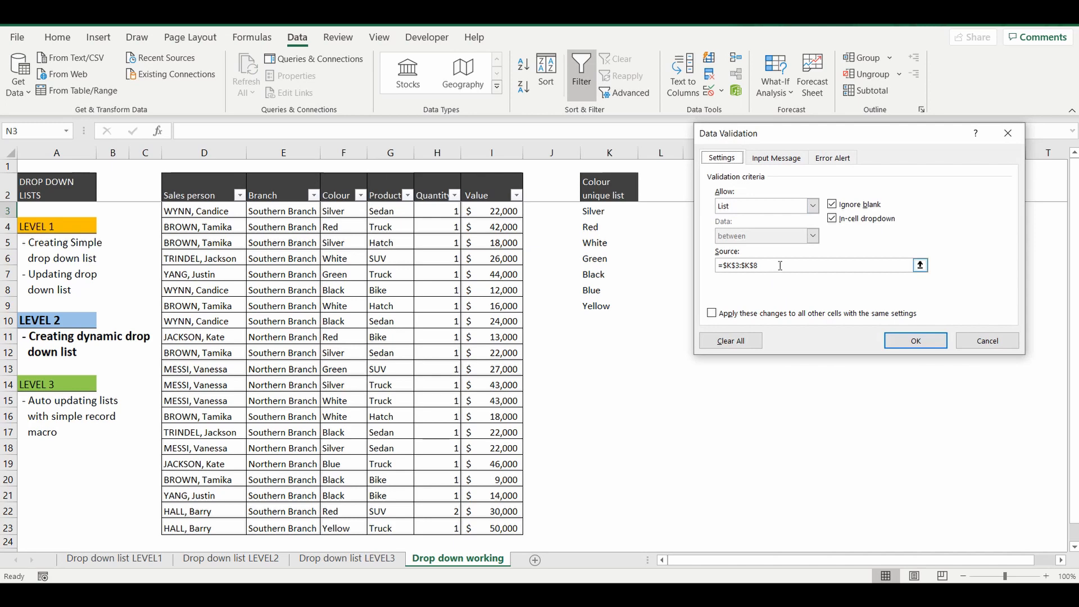
{"action": "left_click", "coordinate": [920, 265]}
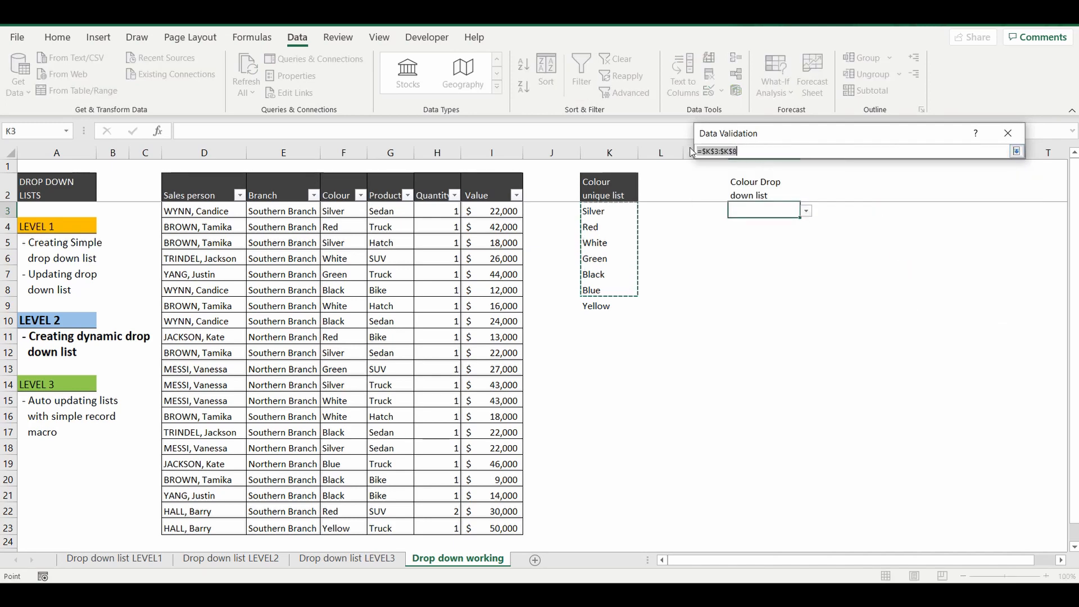
{"action": "left_click", "coordinate": [790, 149]}
{"action": "type", "text": "Uniqe"}
{"action": "key", "text": "BackSpace"}
{"action": "type", "text": "ue"}
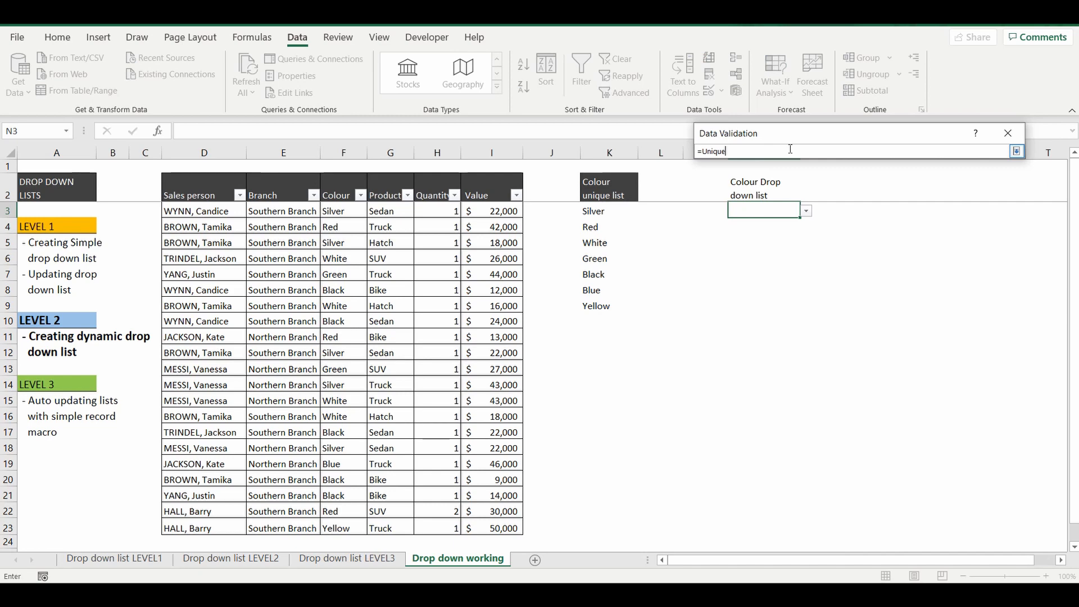
{"action": "type", "text": "colour"}
{"action": "key", "text": "Return"}
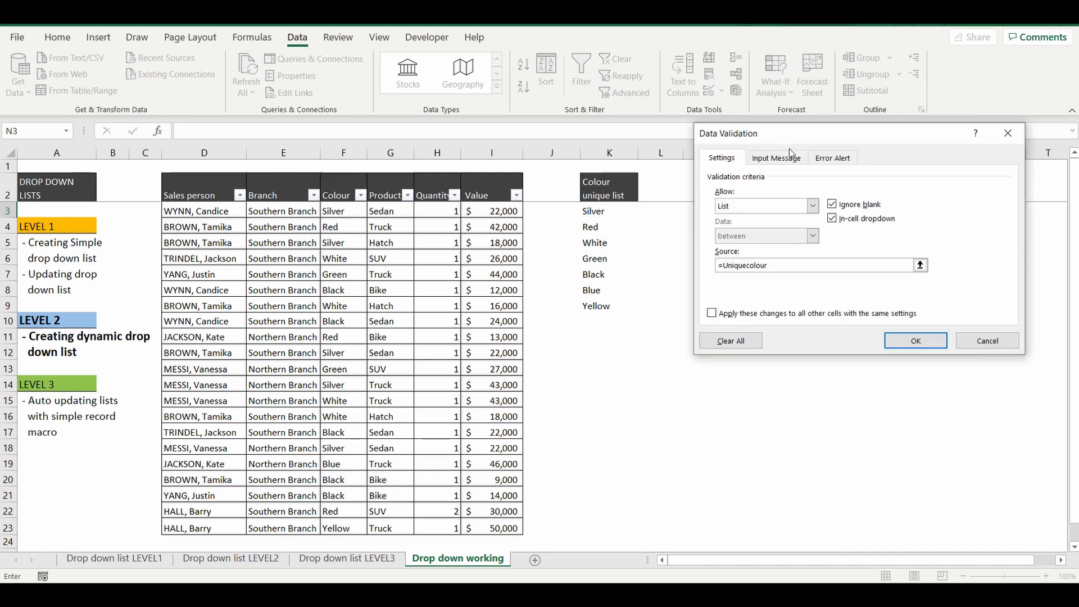
{"action": "left_click", "coordinate": [929, 340]}
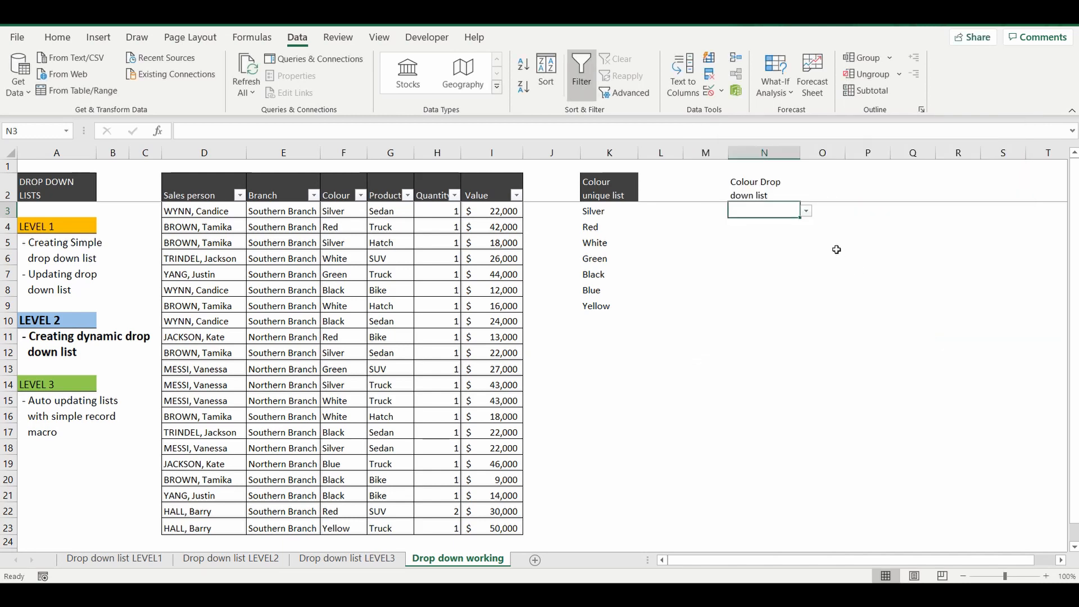
{"action": "left_click", "coordinate": [807, 214]}
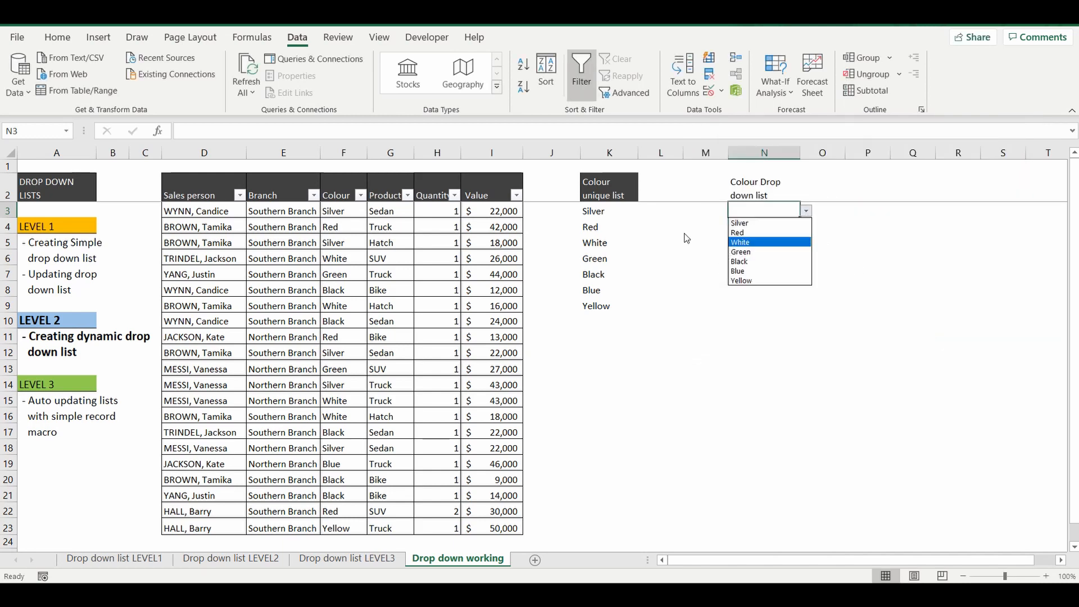
Add Purple to the Colour unique list in K10
{"action": "left_click", "coordinate": [611, 319]}
{"action": "left_click", "coordinate": [599, 322]}
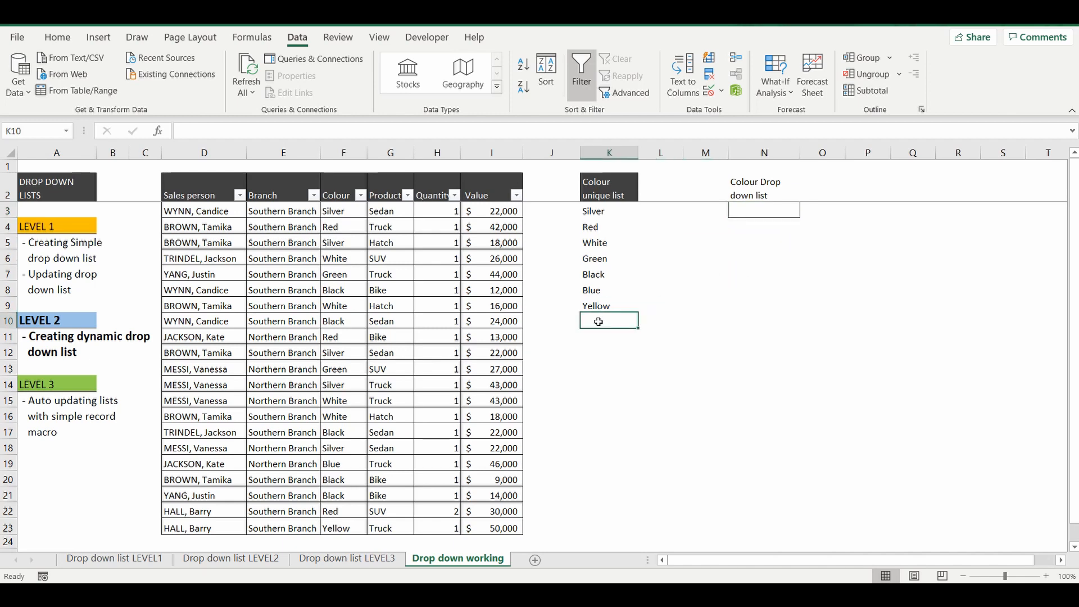
{"action": "type", "text": "Pur"}
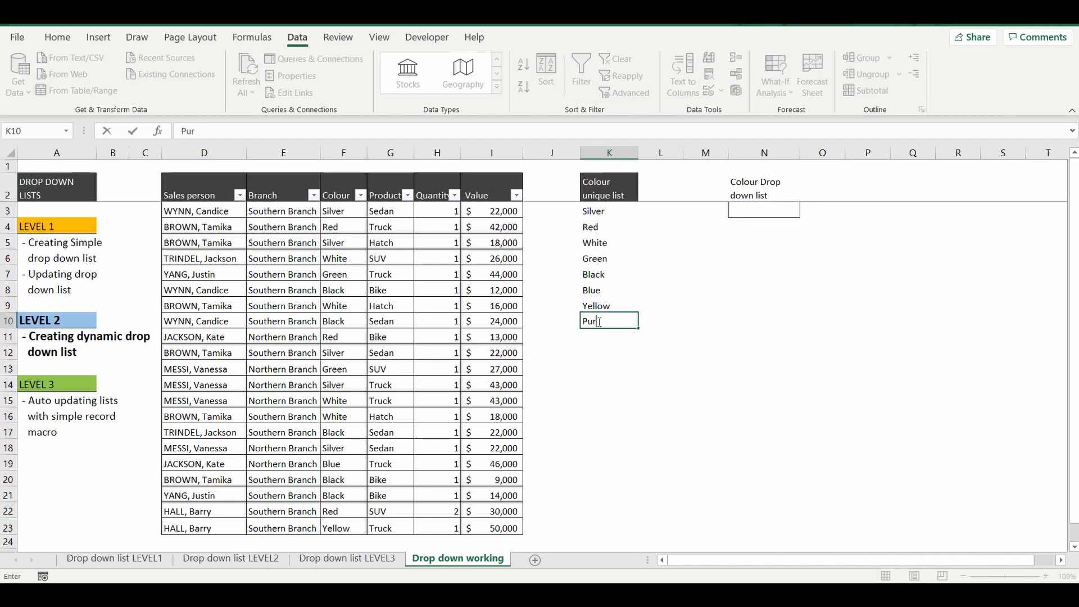
{"action": "type", "text": "ple"}
{"action": "key", "text": "Return"}
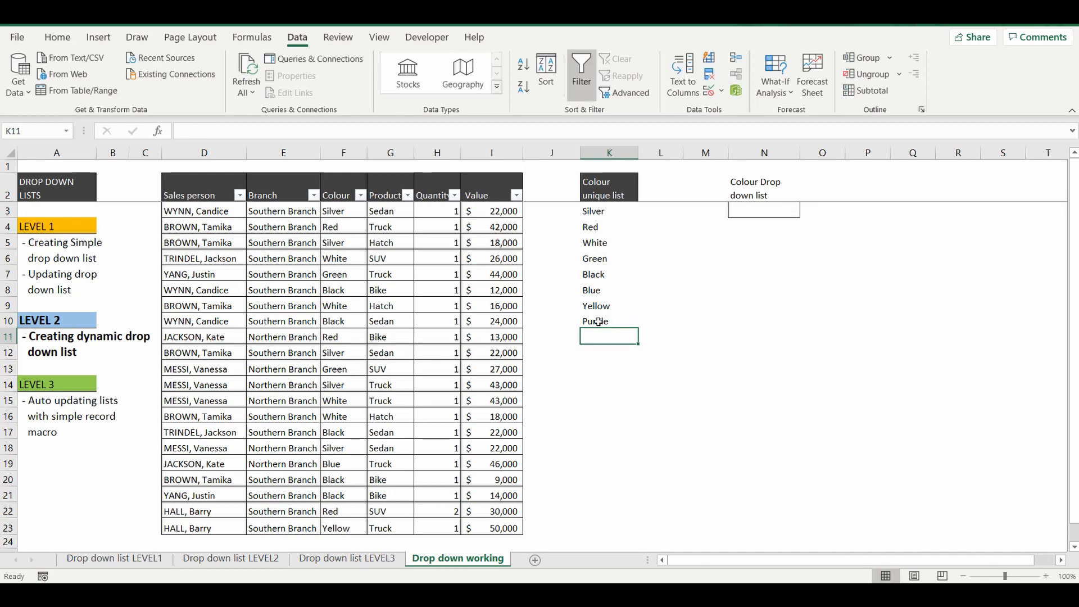
Check whether the N3 drop-down offers the Purple entry from K10
{"action": "left_click", "coordinate": [779, 209]}
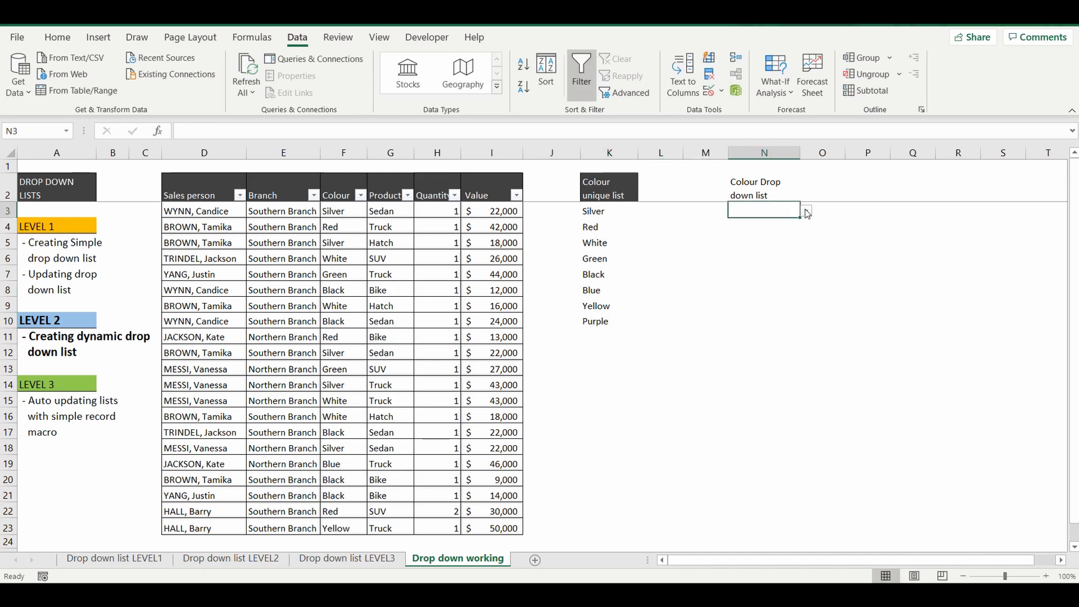
{"action": "left_click", "coordinate": [807, 211]}
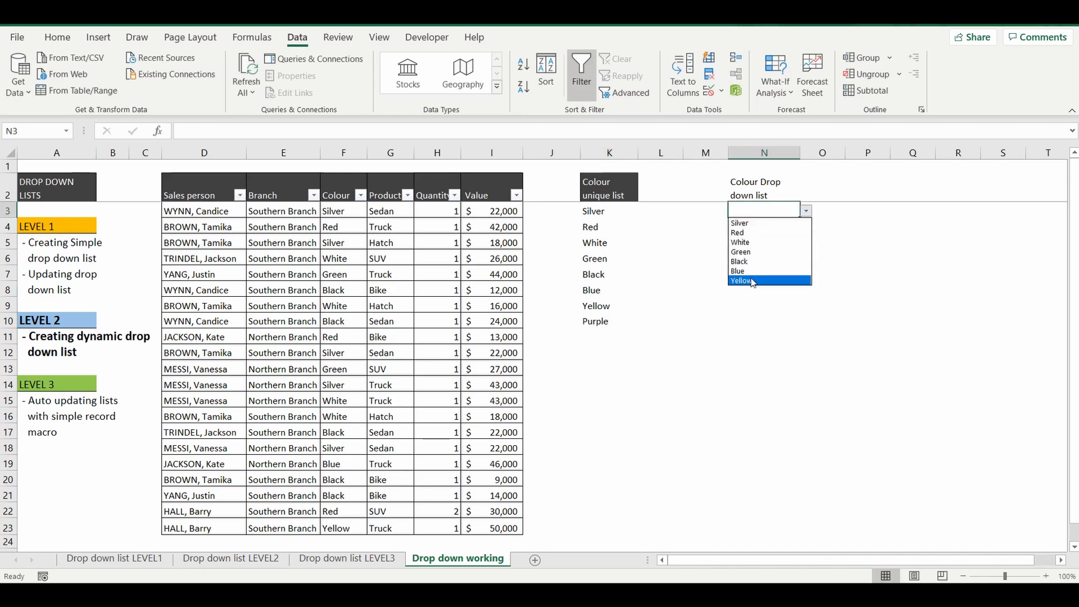
{"action": "key", "text": "Escape"}
Start redefining the named range Uniquecolour as an OFFSET formula anchored at 'Drop down working'!$K$3 with row and column offsets of 0
{"action": "left_click", "coordinate": [600, 320]}
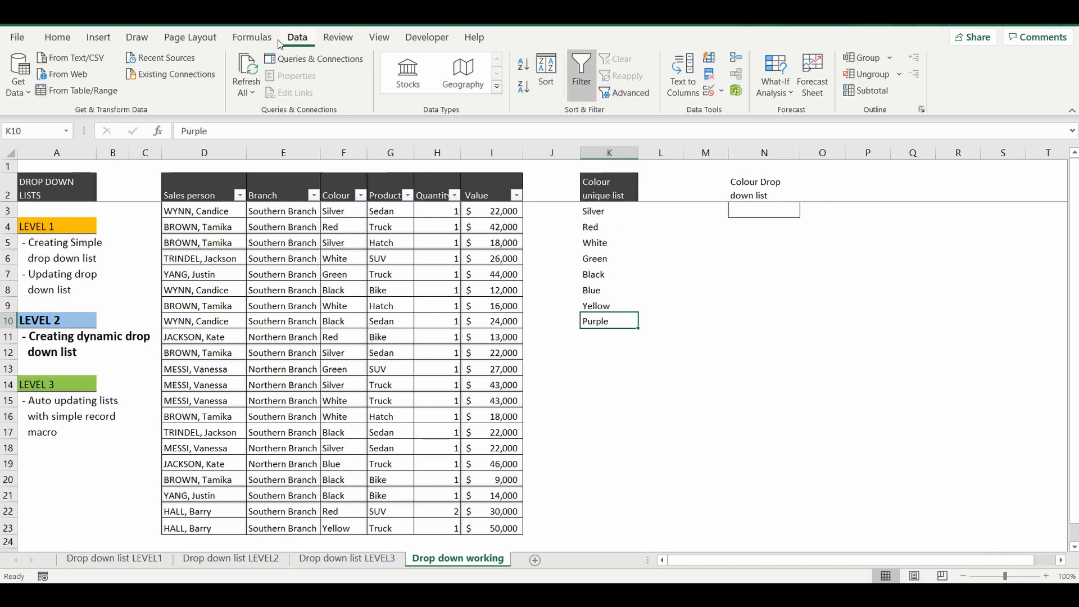
{"action": "left_click", "coordinate": [258, 39]}
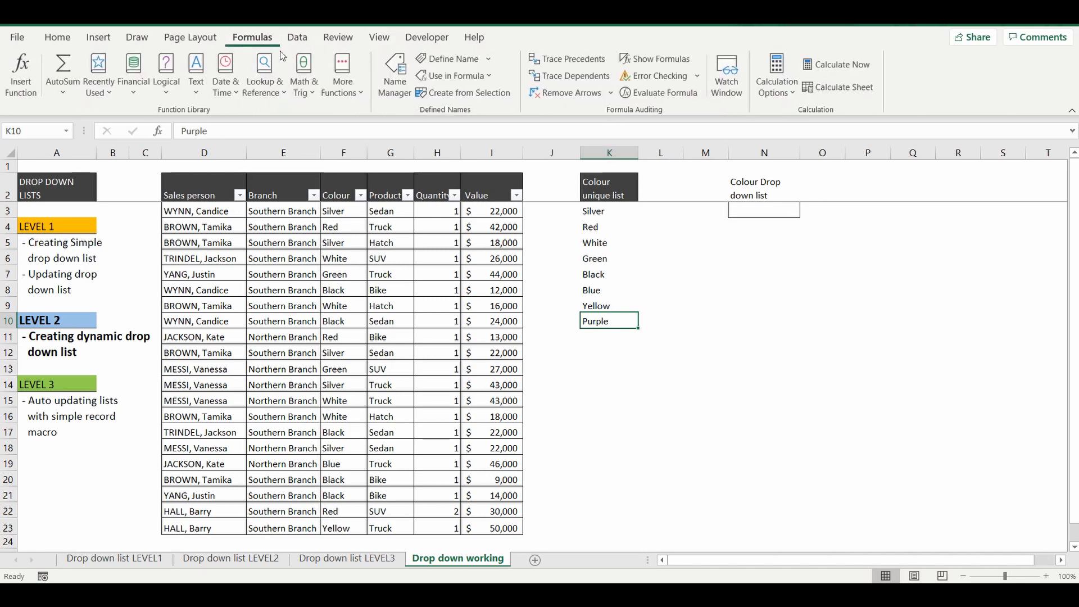
{"action": "left_click", "coordinate": [393, 68]}
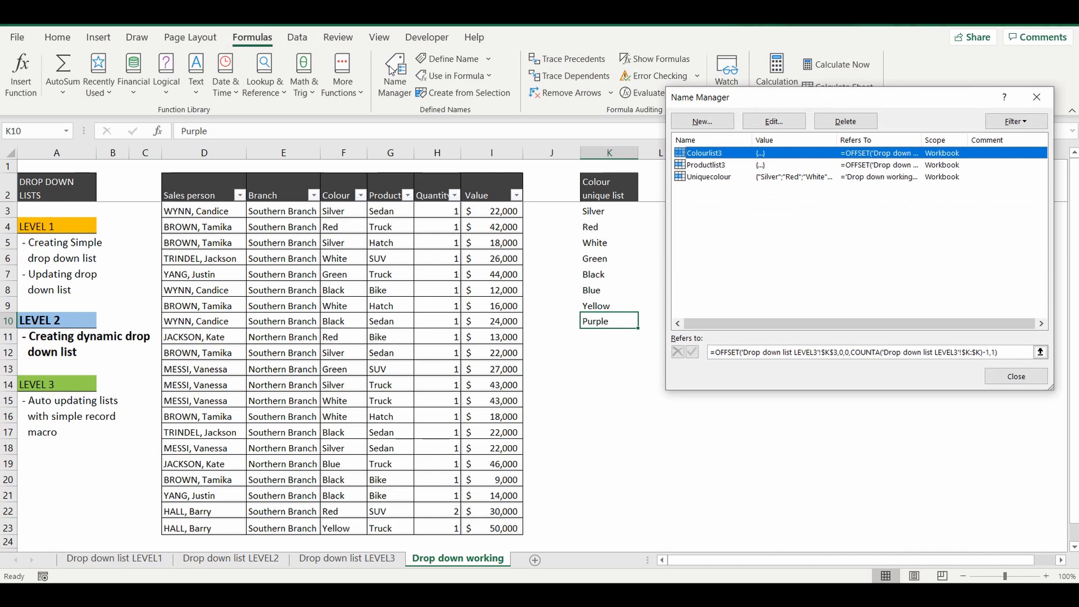
{"action": "left_click", "coordinate": [707, 177]}
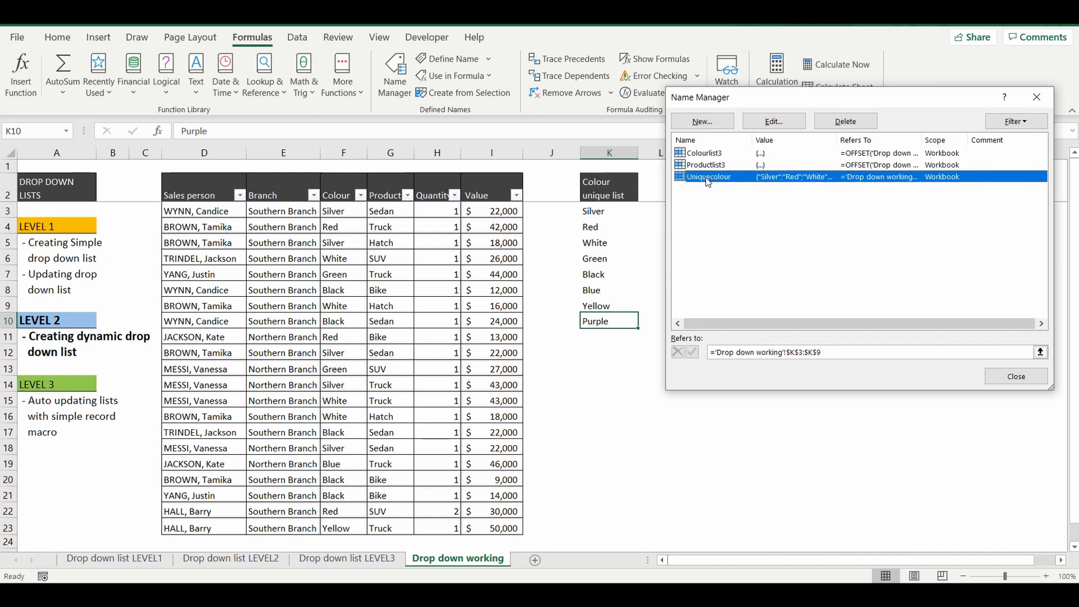
{"action": "left_click", "coordinate": [831, 353]}
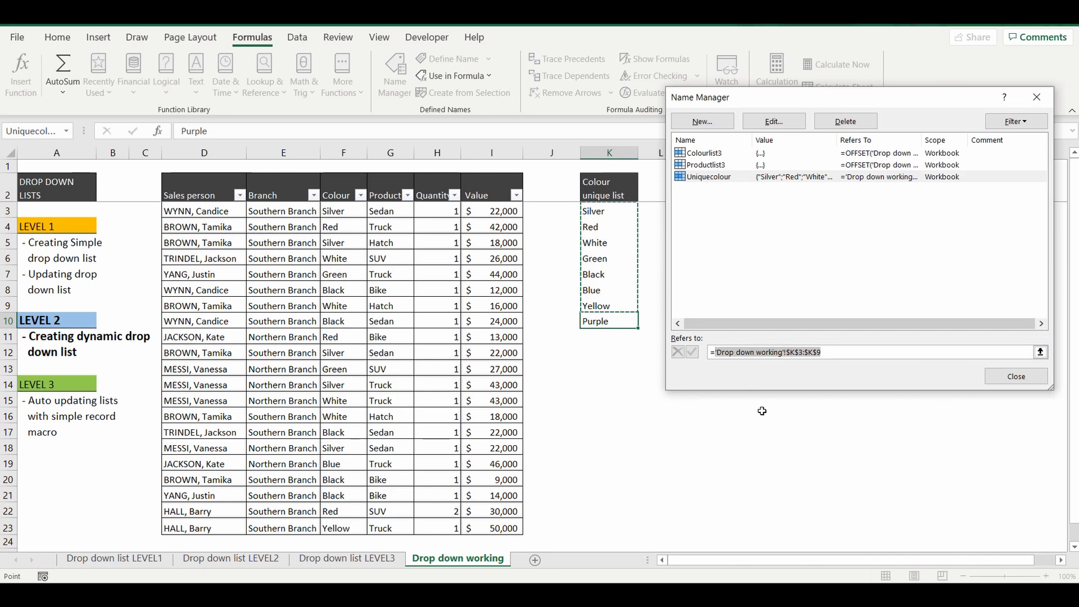
{"action": "type", "text": "offset("}
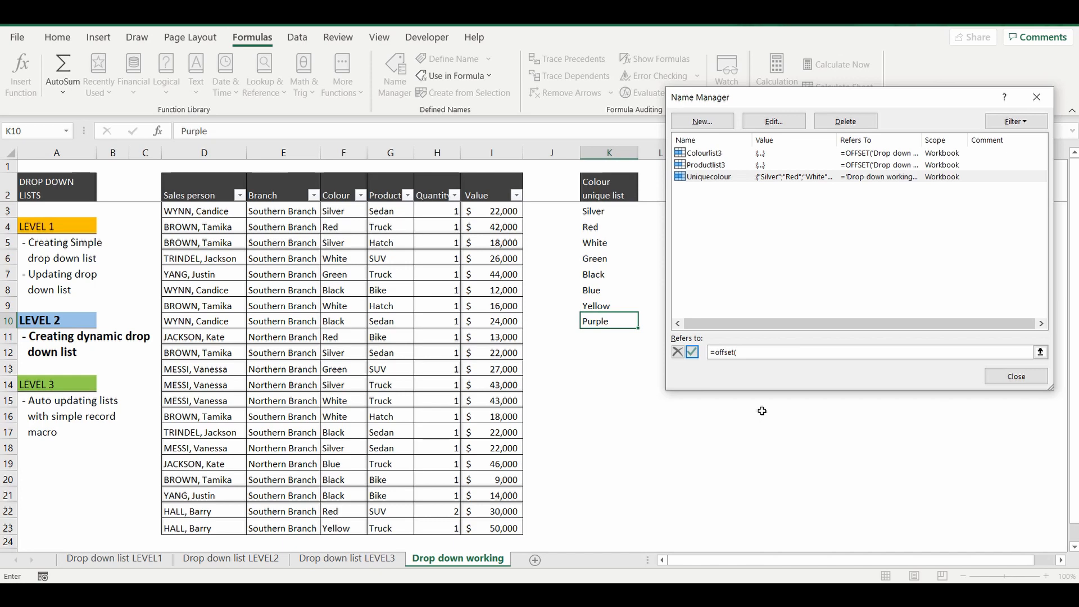
{"action": "left_click", "coordinate": [595, 211]}
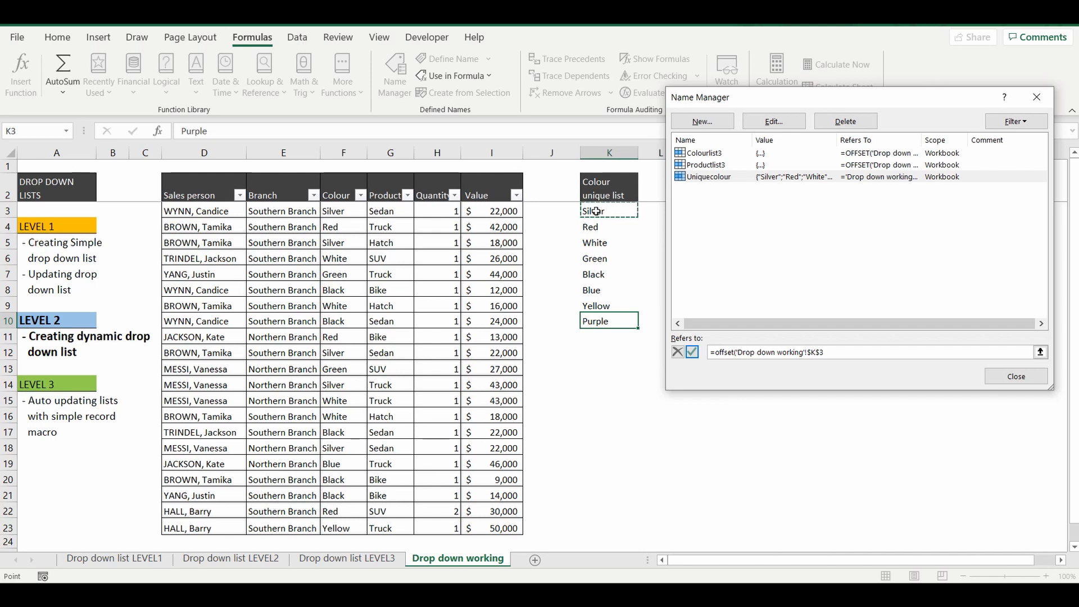
{"action": "type", "text": ","}
{"action": "type", "text": "0,0,"}
Complete Uniquecolour's OFFSET formula with height COUNTA('Drop down working'!$K:$K)-1 and width 1, and check the N3 drop-down for Purple
{"action": "type", "text": "cou"}
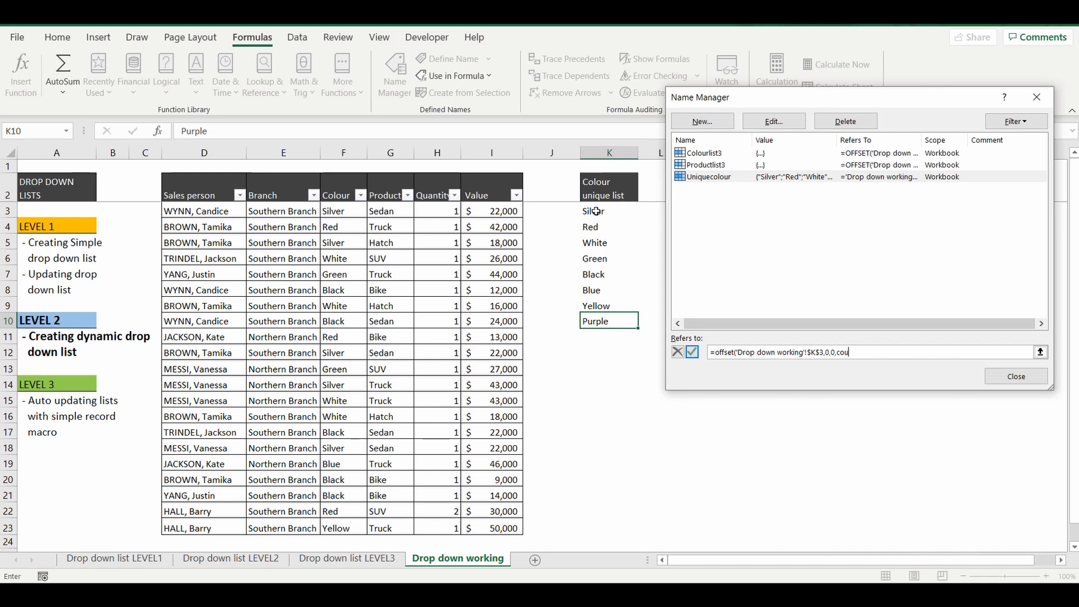
{"action": "type", "text": "nta"}
{"action": "type", "text": "("}
{"action": "left_click", "coordinate": [607, 153]}
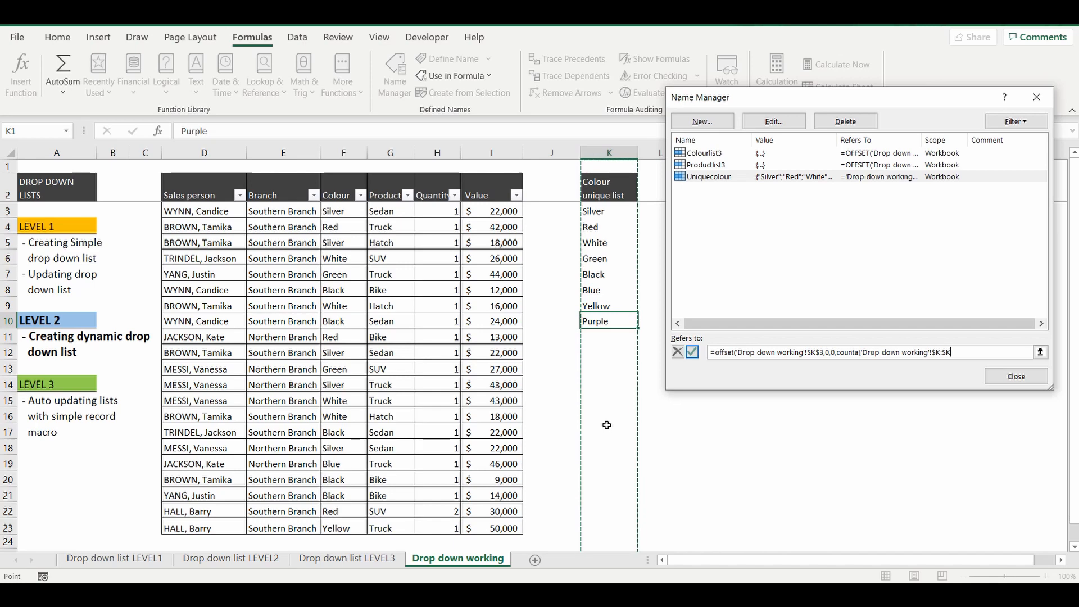
{"action": "type", "text": ")-1,1"}
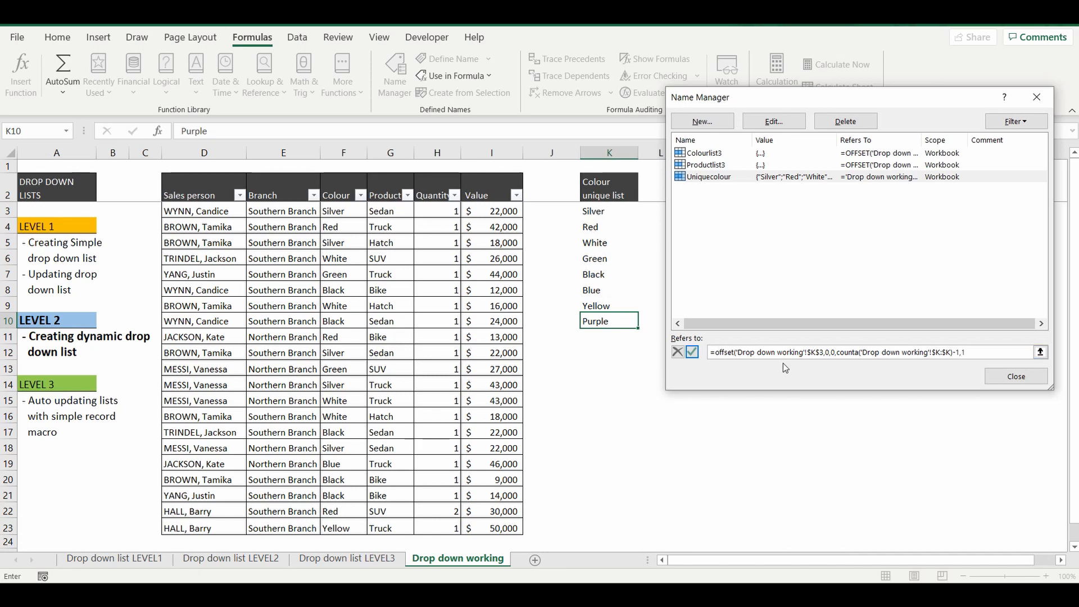
{"action": "type", "text": ")"}
{"action": "key", "text": "Return"}
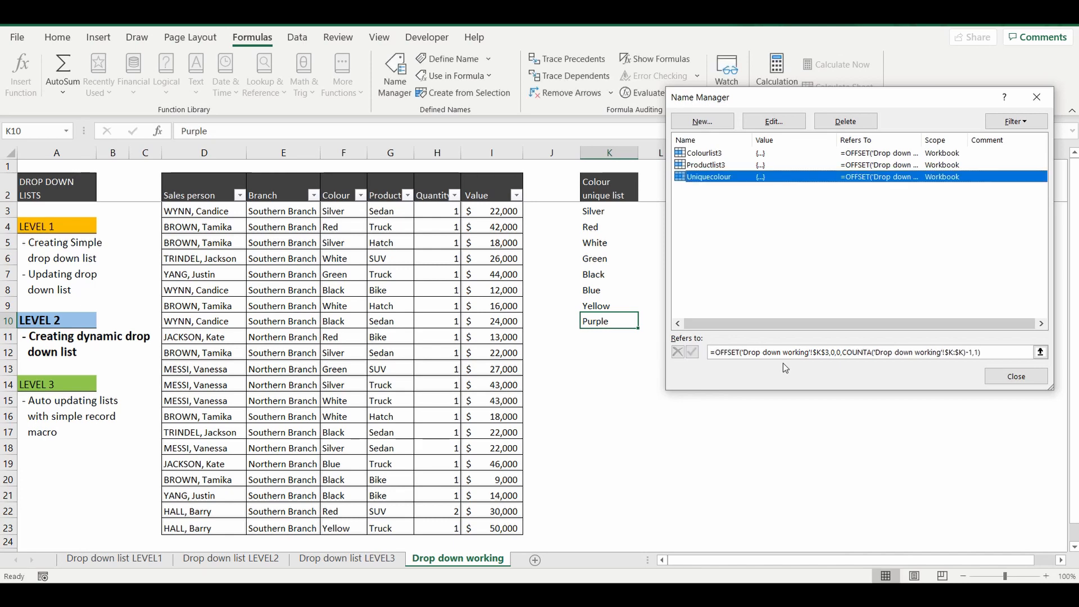
{"action": "left_click", "coordinate": [1015, 377]}
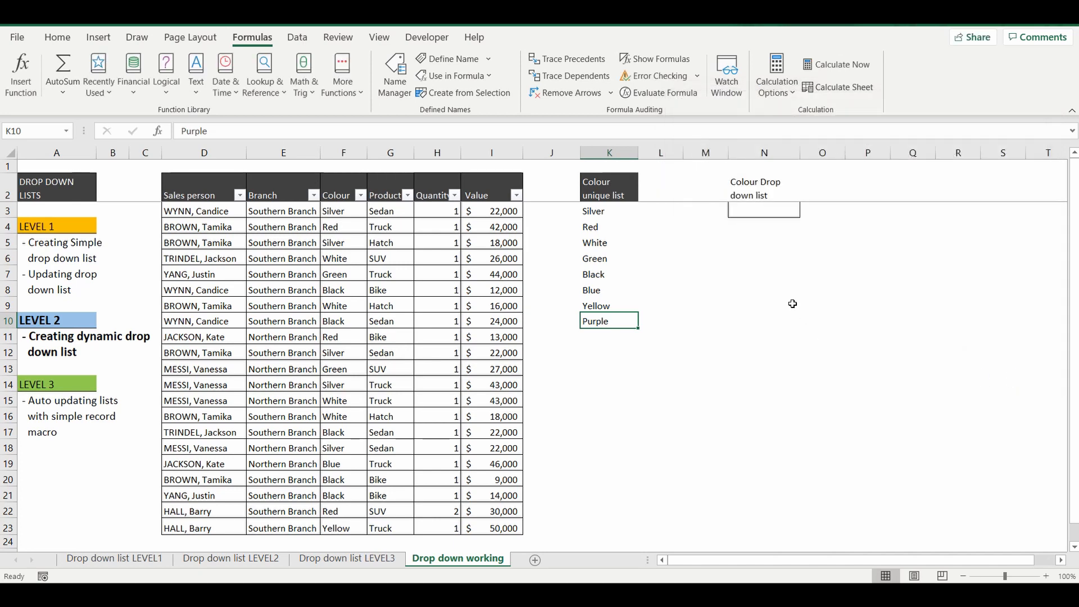
{"action": "left_click", "coordinate": [770, 206]}
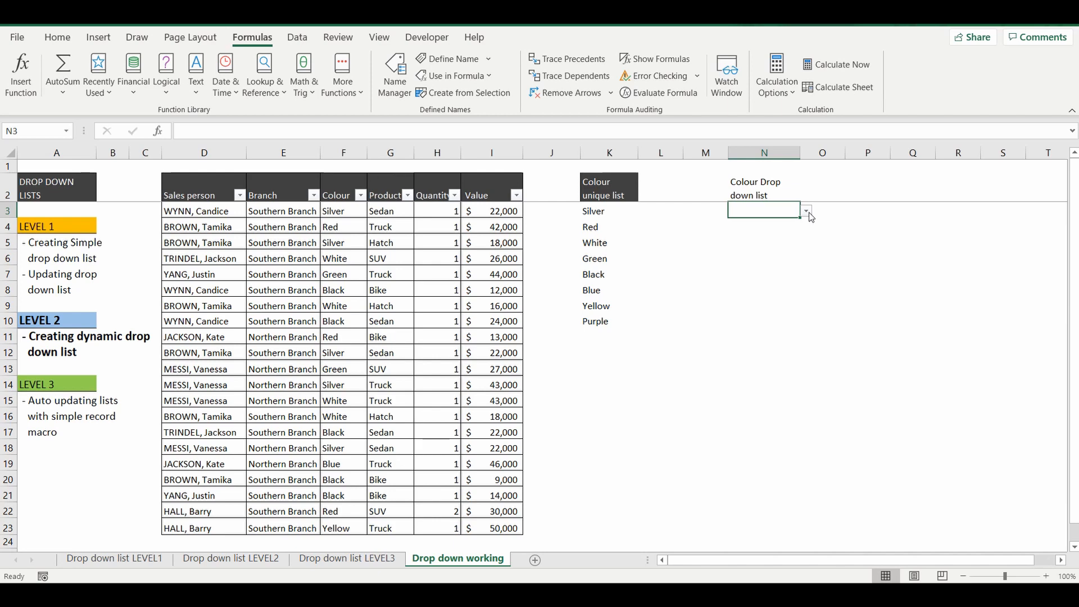
{"action": "left_click", "coordinate": [808, 213]}
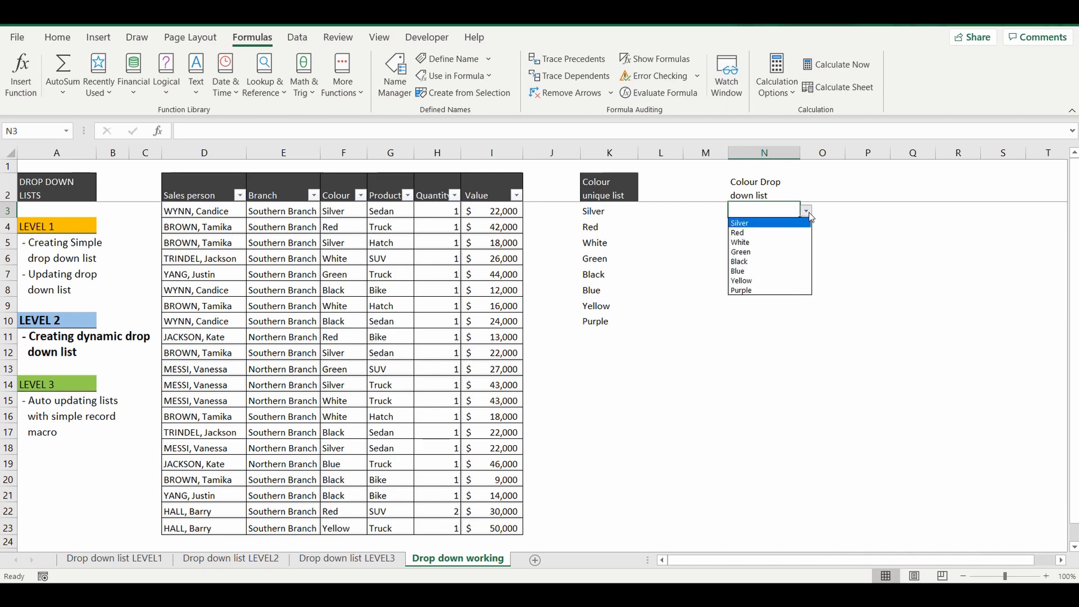
Add Brown in K11 and Light Blue in K12 to the Colour unique list
{"action": "left_click", "coordinate": [607, 337]}
{"action": "left_click", "coordinate": [607, 337]}
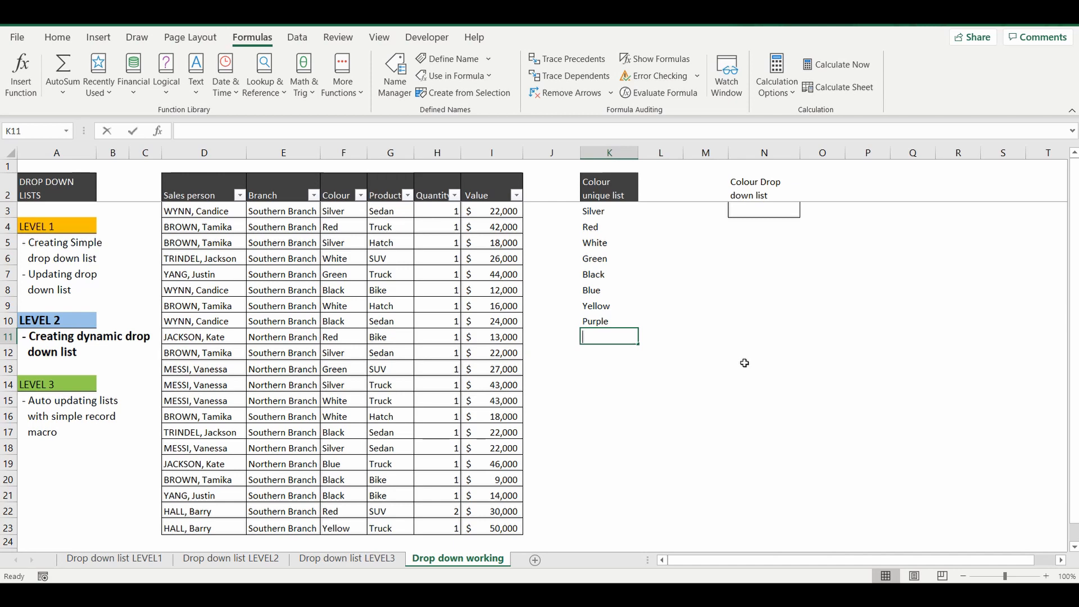
{"action": "type", "text": "Brown"}
{"action": "key", "text": "Return"}
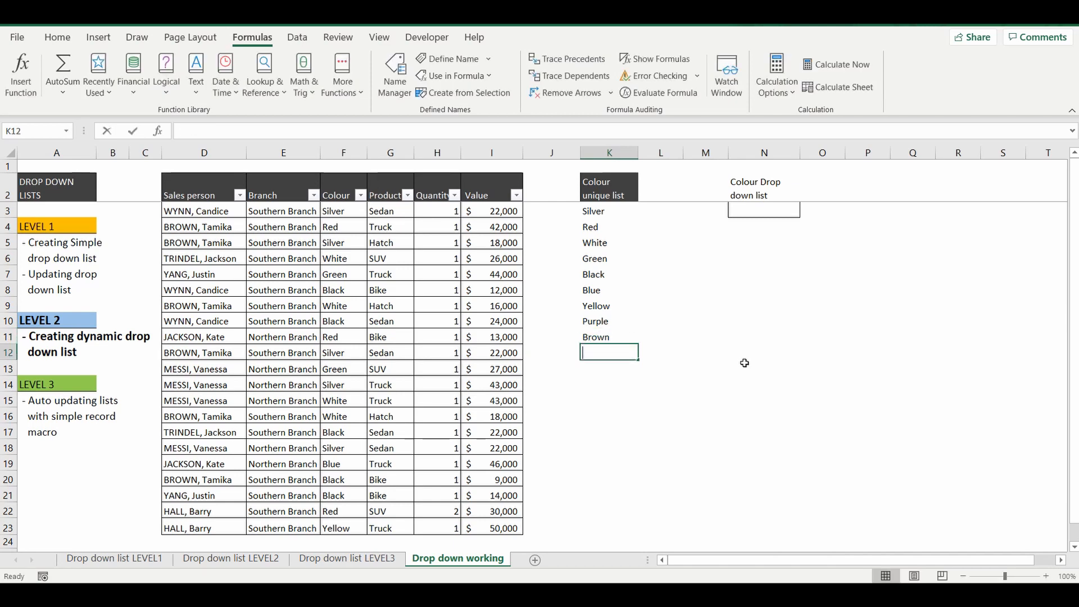
{"action": "type", "text": "Light Blue"}
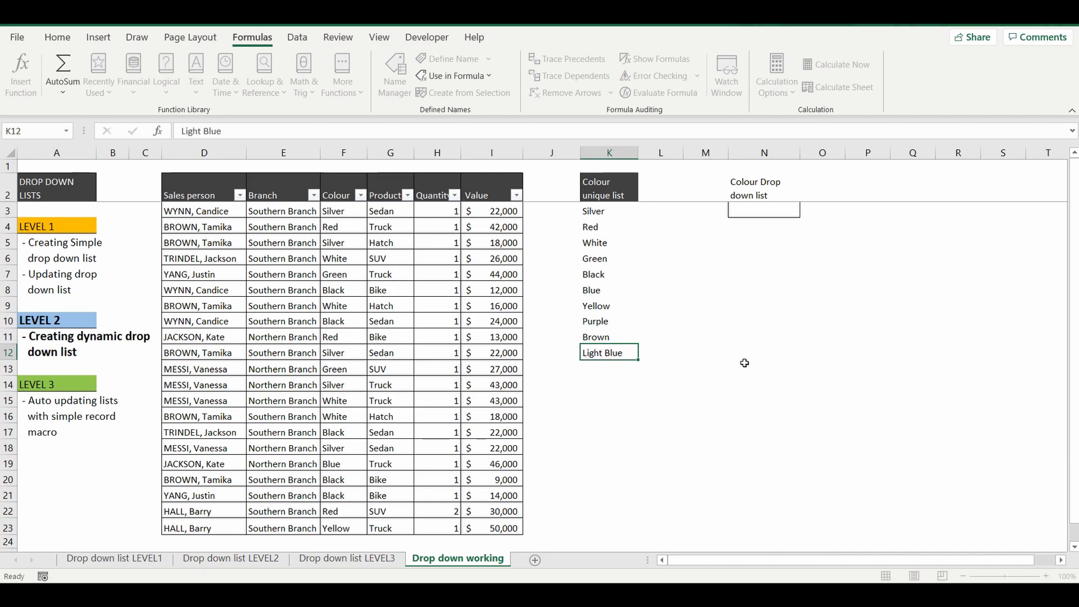
{"action": "key", "text": "Return"}
Check whether the N3 drop-down offers the Brown and Light Blue entries
{"action": "left_click", "coordinate": [769, 212]}
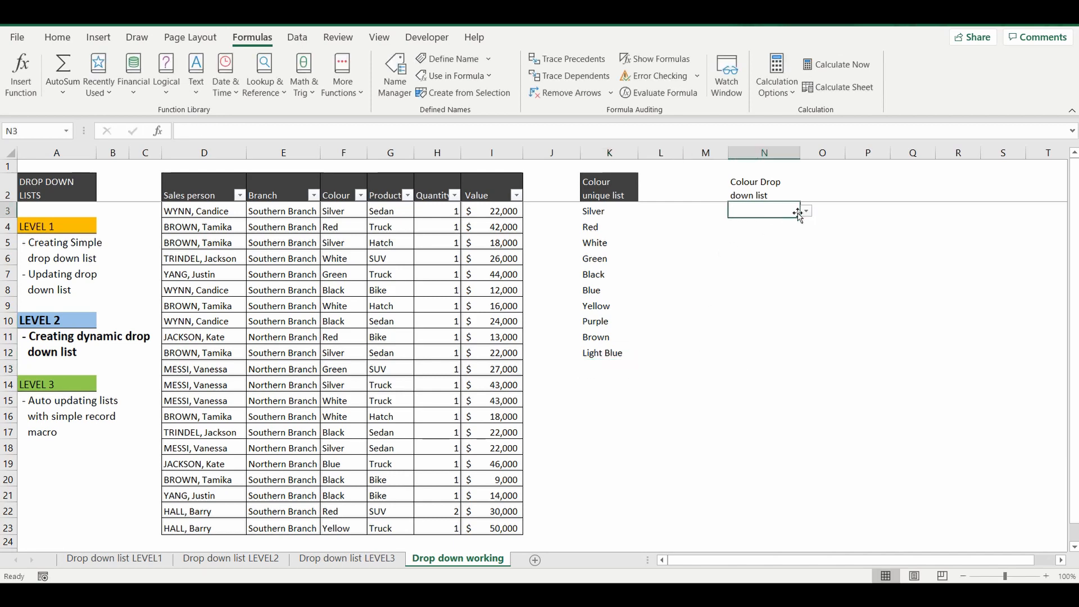
{"action": "left_click", "coordinate": [806, 211]}
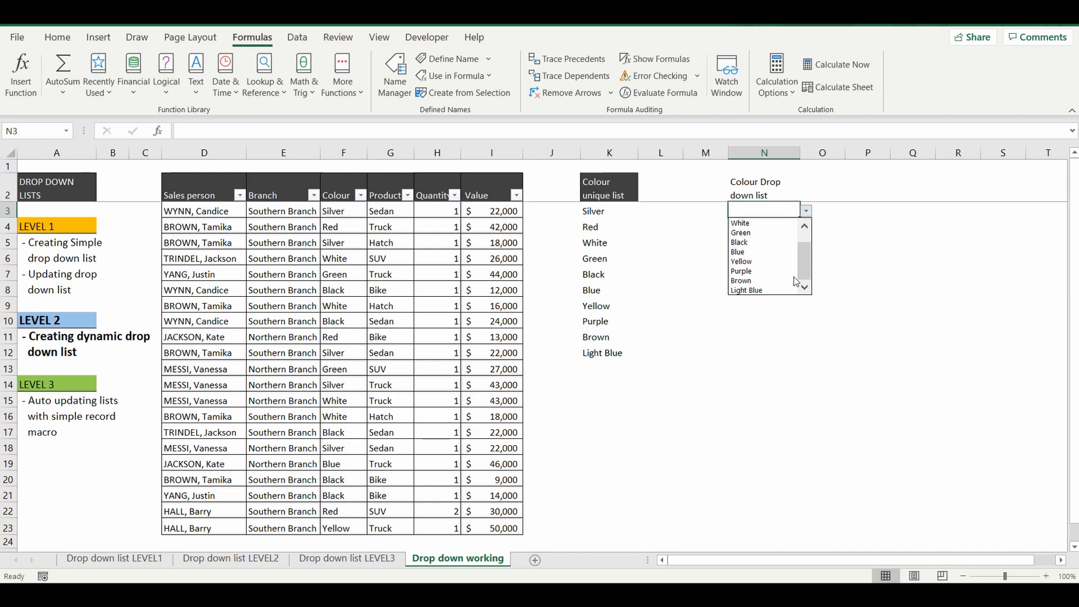
{"action": "scroll", "coordinate": [802, 273], "scroll_direction": "down", "scroll_amount": 2}
{"action": "scroll", "coordinate": [809, 264], "scroll_direction": "up", "scroll_amount": 2}
{"action": "key", "text": "Escape"}
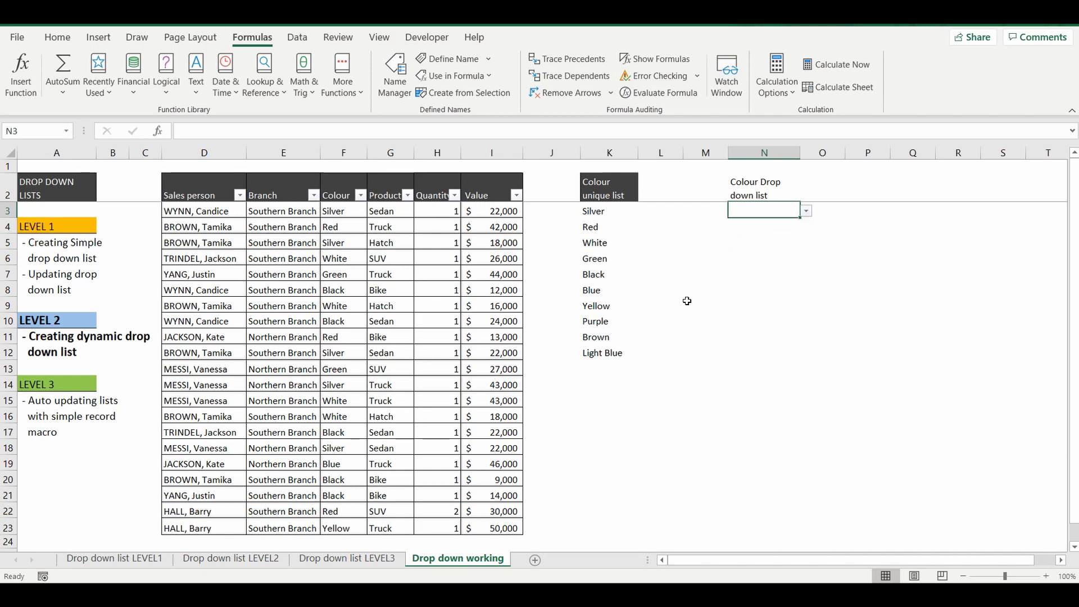
Clear the colours from K6:K12 in the Colour unique list and check which entries the N3 drop-down still offers
{"action": "left_click_drag", "start_coordinate": [594, 258], "coordinate": [605, 349]}
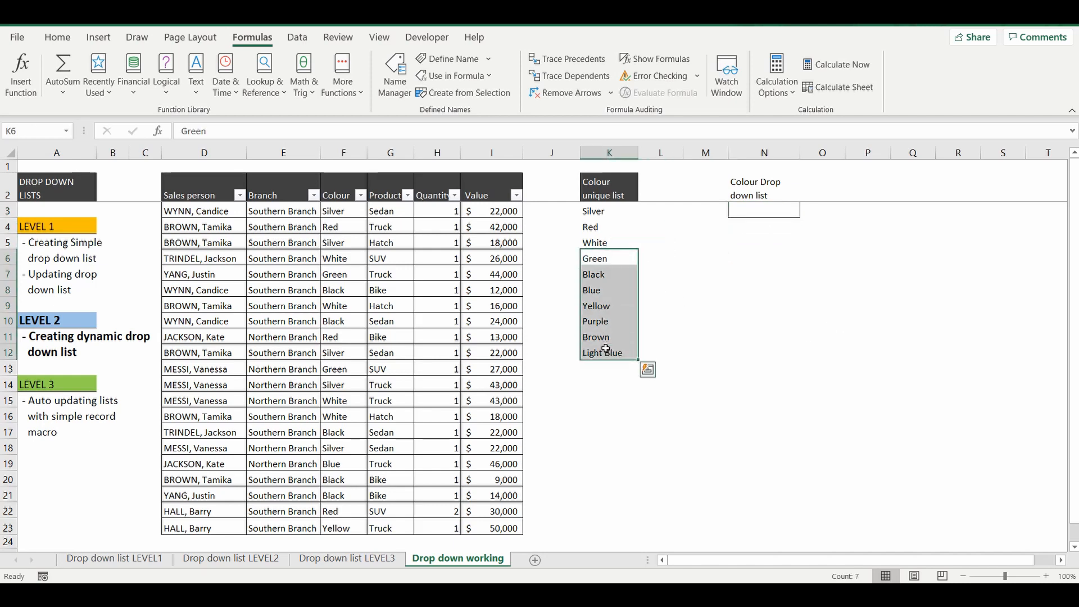
{"action": "key", "text": "Delete"}
{"action": "left_click", "coordinate": [759, 215]}
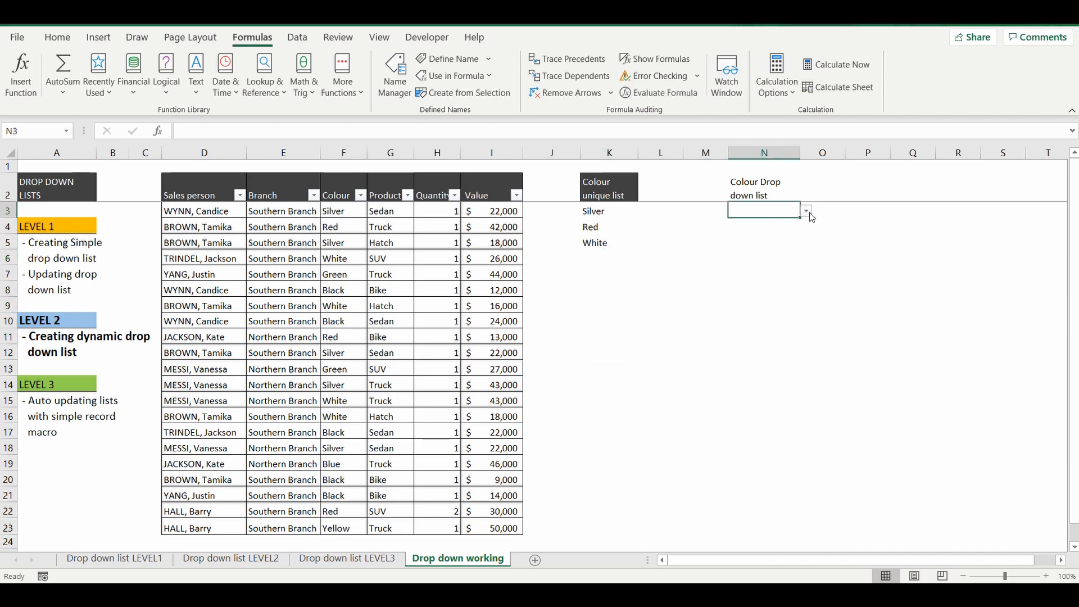
{"action": "left_click", "coordinate": [806, 210]}
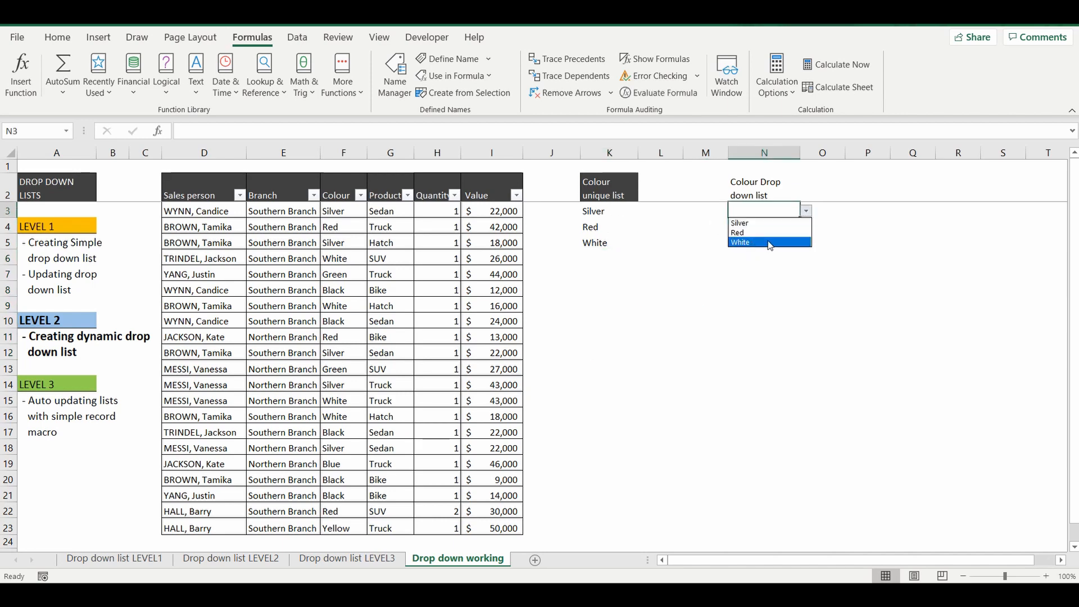
{"action": "key", "text": "Escape"}
{"action": "left_click", "coordinate": [705, 257]}
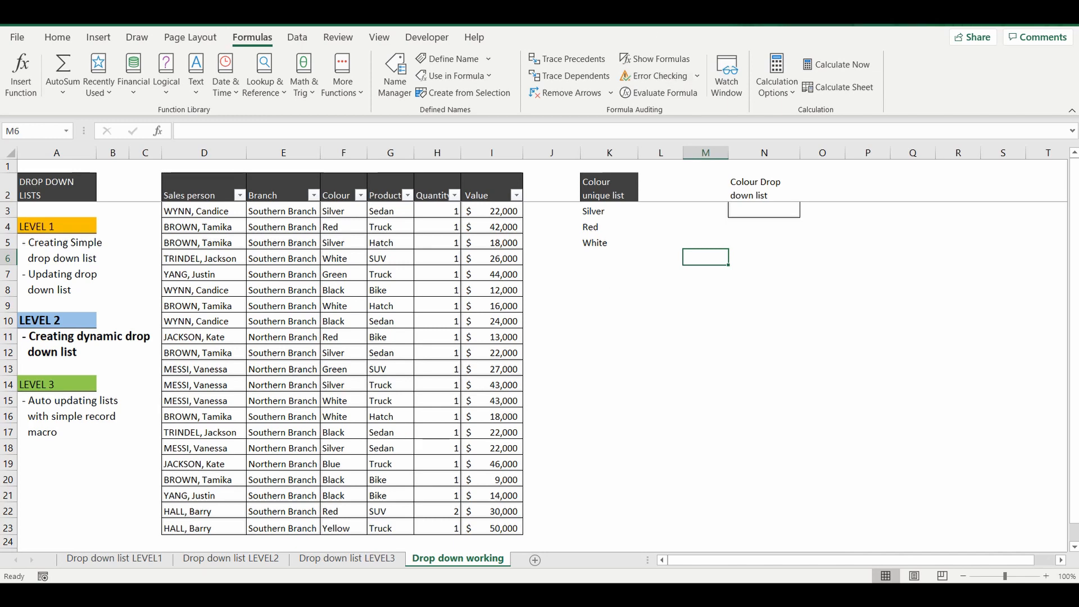
{"action": "left_click", "coordinate": [609, 385]}
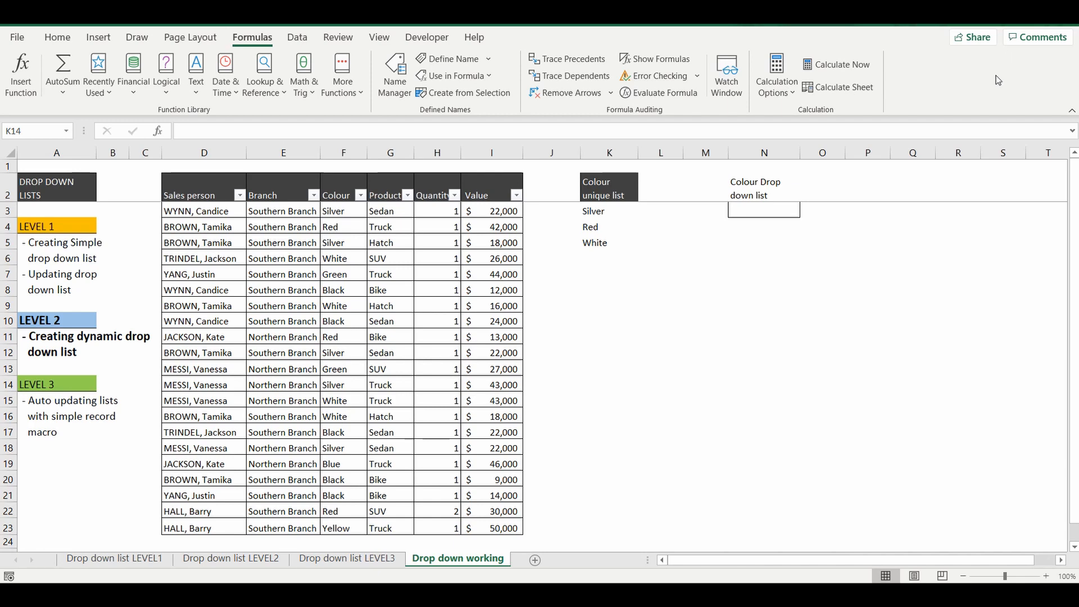
On the Drop down list LEVEL3 sheet, examine the options in the Colour drop-down in N3 and the Product drop-down in O3
{"action": "left_click", "coordinate": [344, 559]}
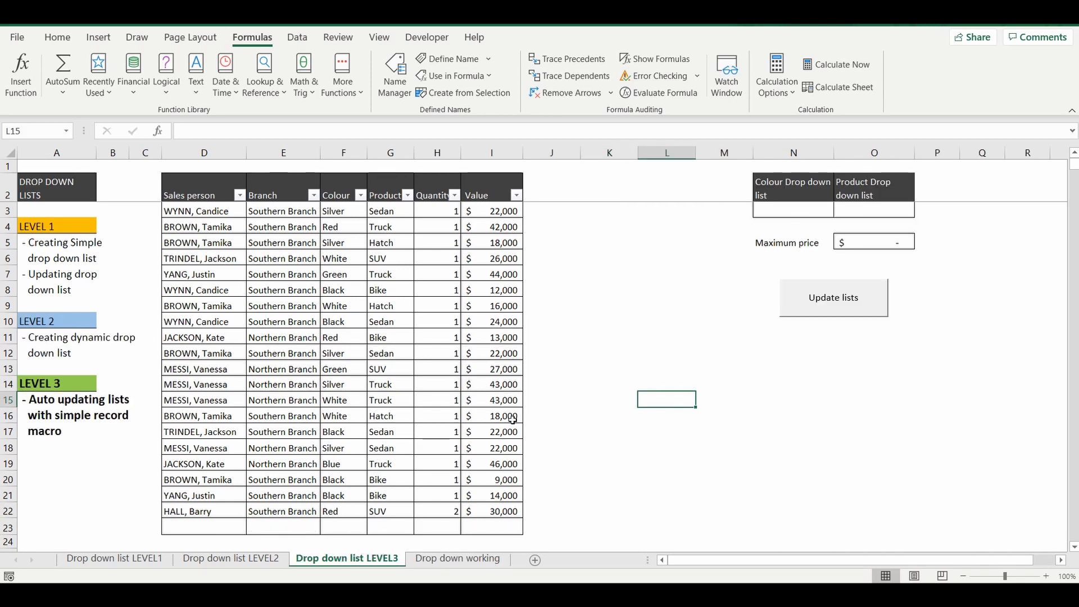
{"action": "left_click", "coordinate": [588, 366]}
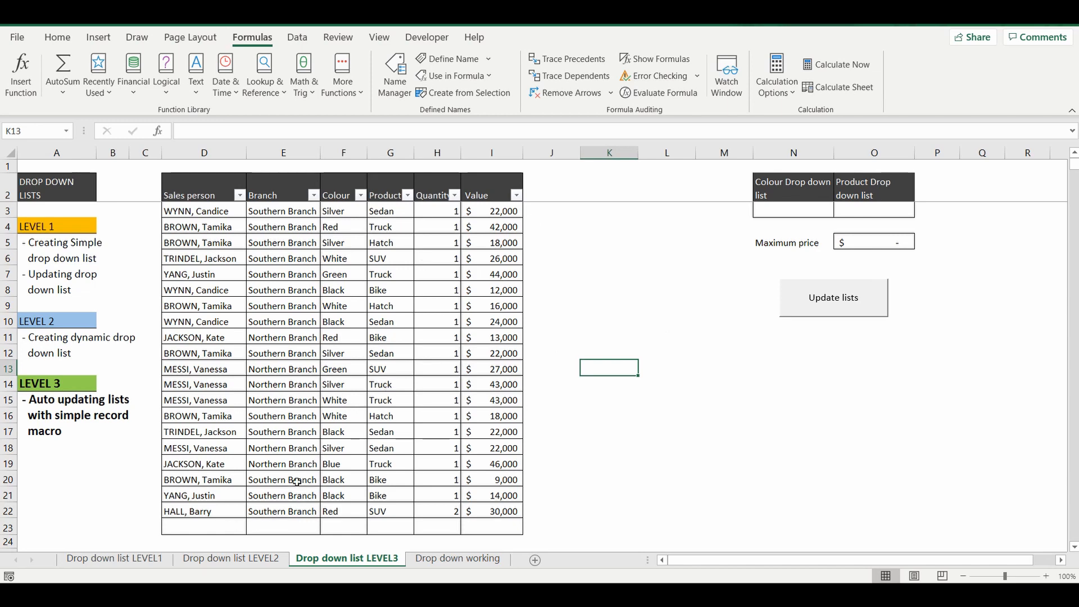
{"action": "left_click", "coordinate": [813, 211]}
{"action": "left_click", "coordinate": [841, 211]}
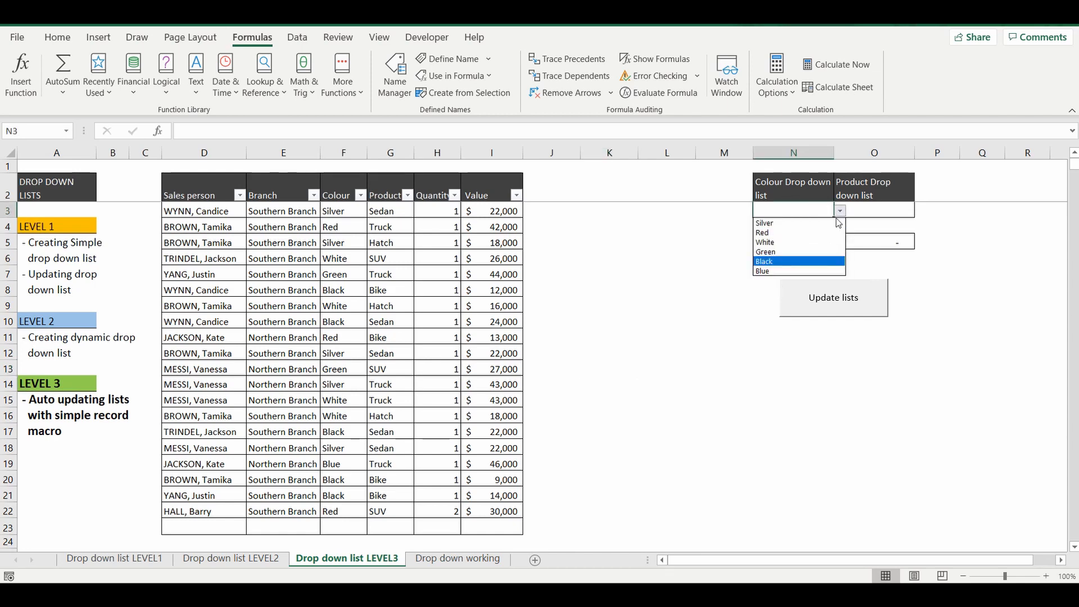
{"action": "left_click", "coordinate": [863, 209]}
{"action": "left_click", "coordinate": [922, 212]}
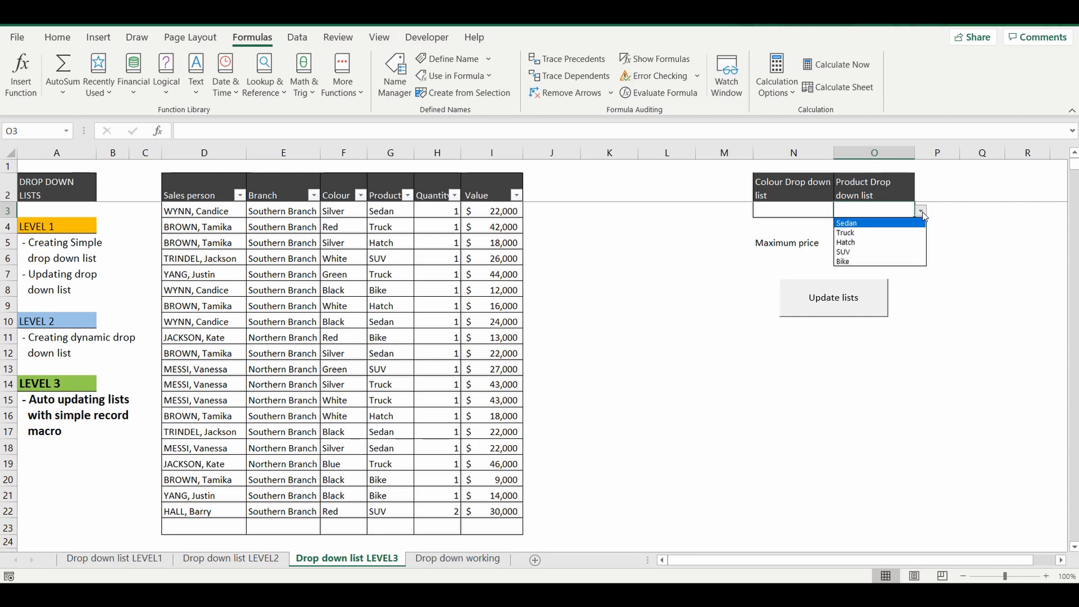
{"action": "left_click", "coordinate": [611, 304]}
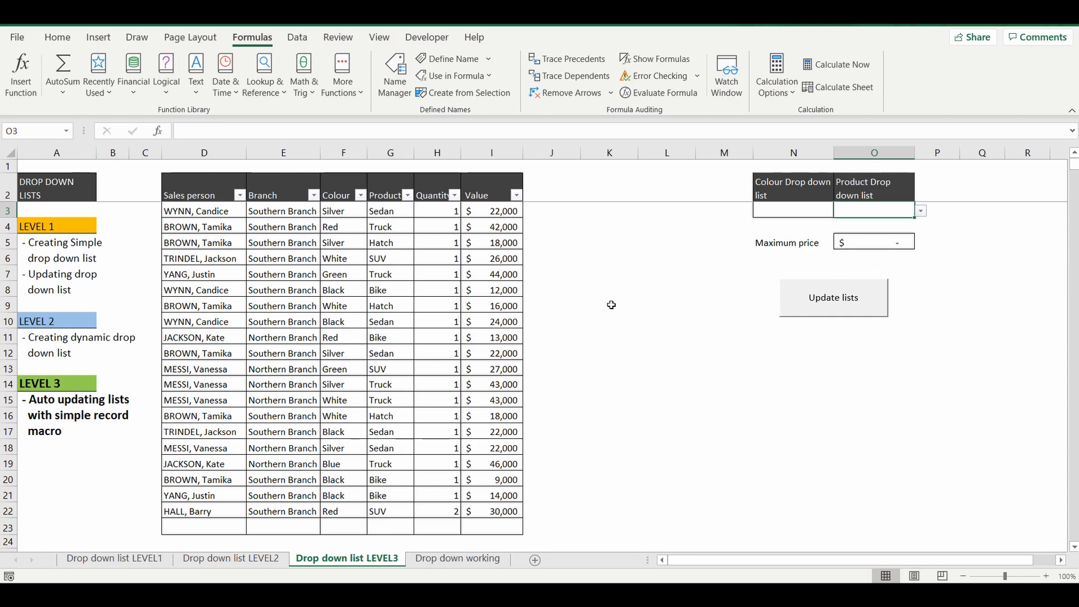
Start a new sales record in row 23 with the salesperson's name, Southern Branch and the colour Yellow
{"action": "left_click", "coordinate": [199, 526]}
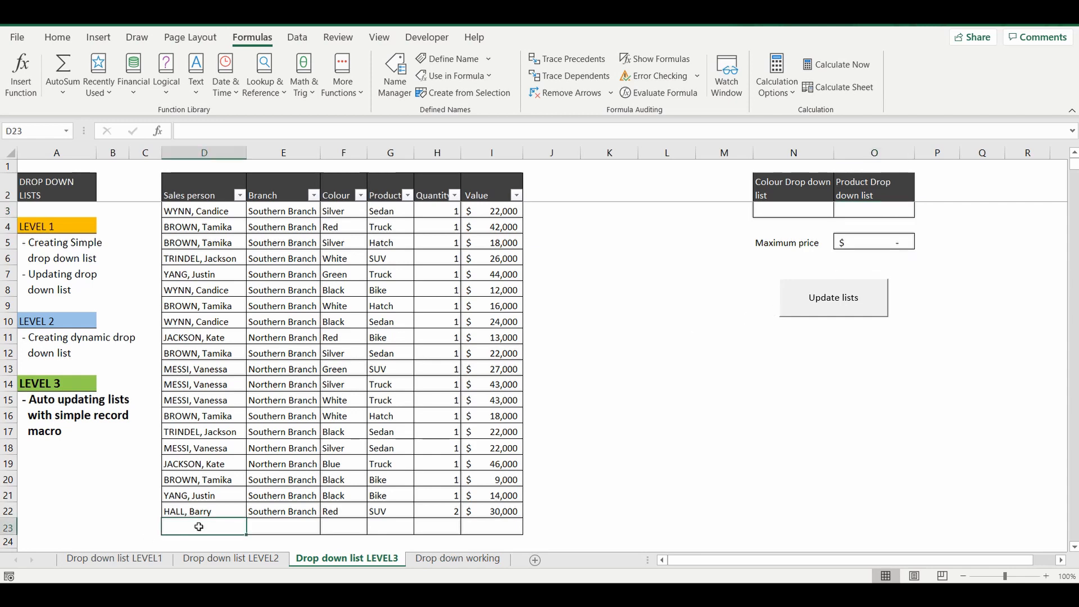
{"action": "type", "text": "haLL, Barry"}
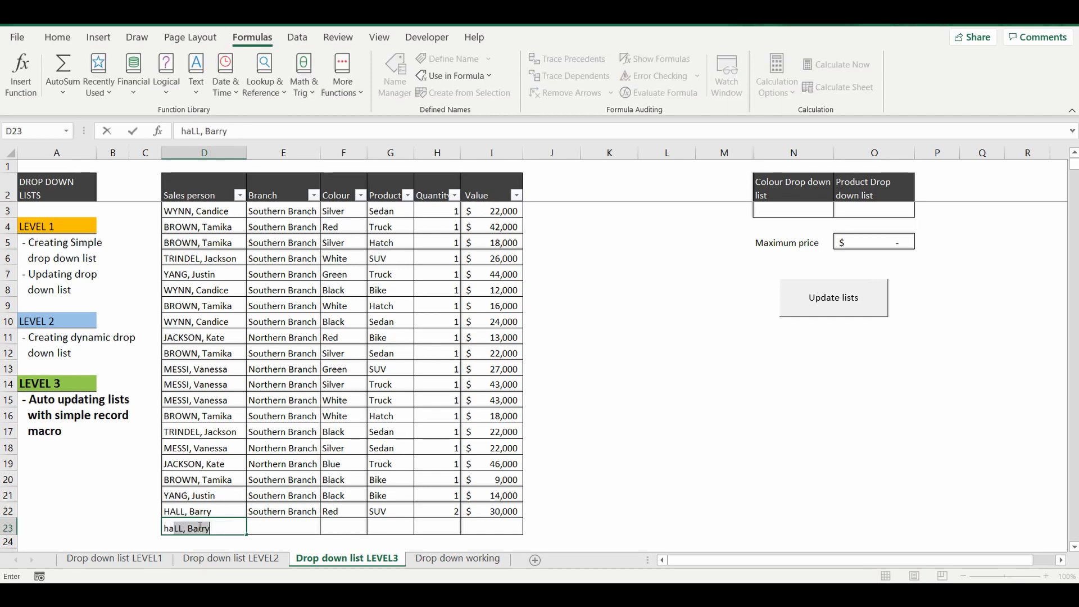
{"action": "key", "text": "Tab"}
{"action": "type", "text": "s"}
{"action": "key", "text": "Tab"}
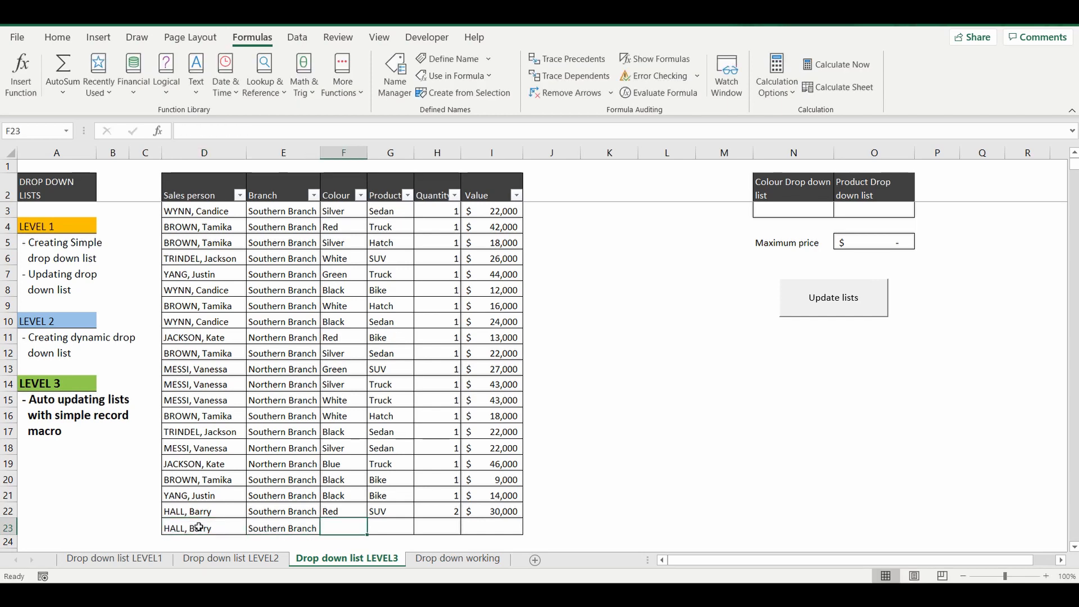
{"action": "type", "text": "Yellow"}
{"action": "key", "text": "Tab"}
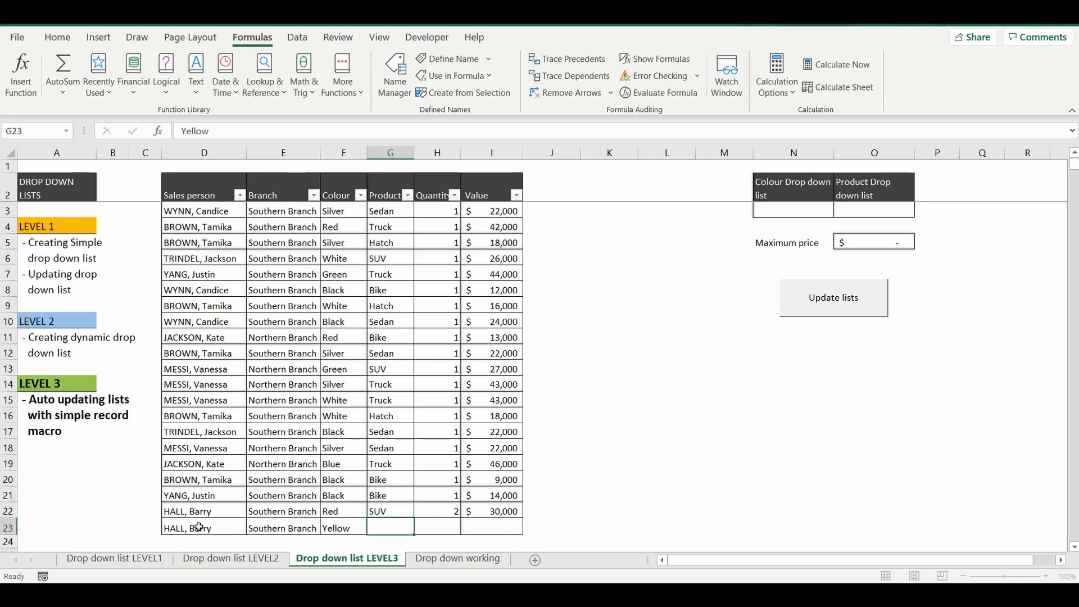
Complete the row 23 record with product Boat, quantity 1 and value 100000
{"action": "type", "text": "Boat"}
{"action": "key", "text": "Tab"}
{"action": "type", "text": "1"}
{"action": "key", "text": "Tab"}
{"action": "type", "text": "100000"}
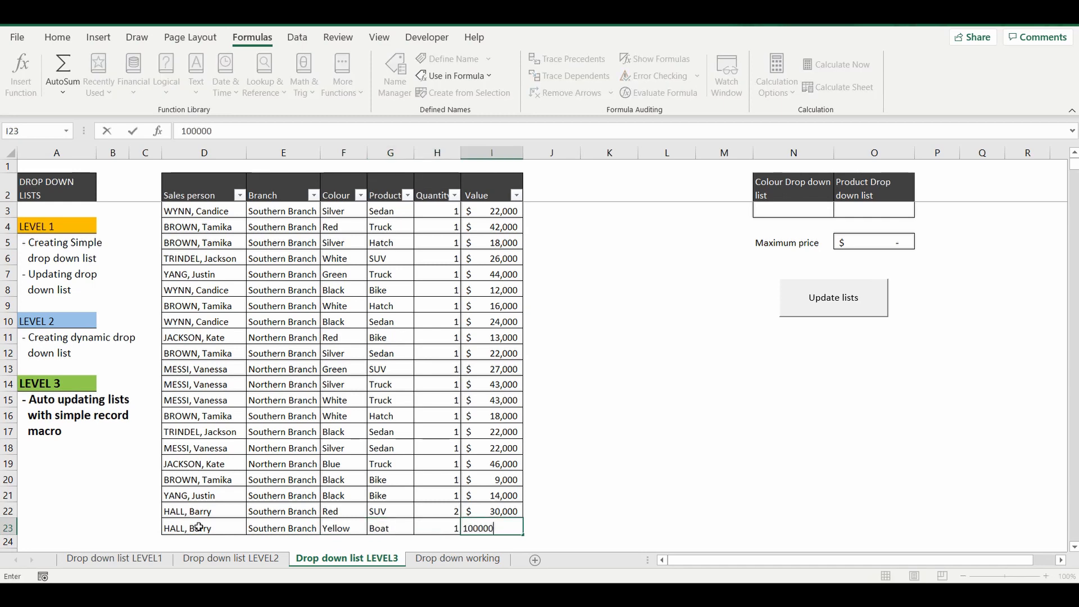
{"action": "key", "text": "Return"}
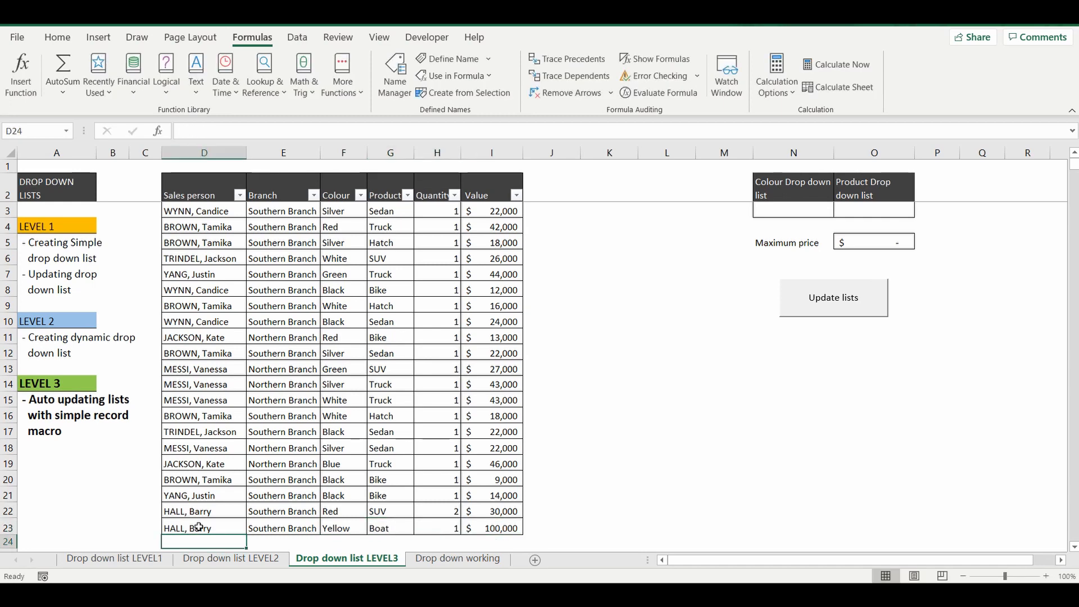
Check whether the N3 and O3 drop-downs offer the new Yellow and Boat entries
{"action": "left_click", "coordinate": [789, 211]}
{"action": "left_click", "coordinate": [840, 211]}
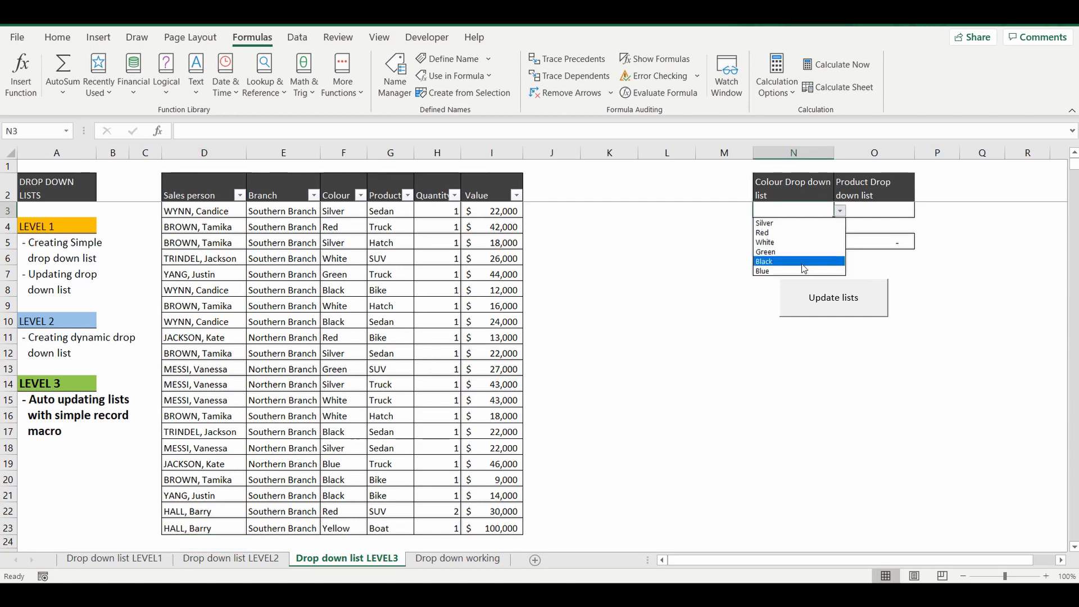
{"action": "left_click", "coordinate": [839, 211]}
{"action": "left_click", "coordinate": [888, 207]}
{"action": "left_click", "coordinate": [921, 211]}
{"action": "left_click", "coordinate": [920, 211]}
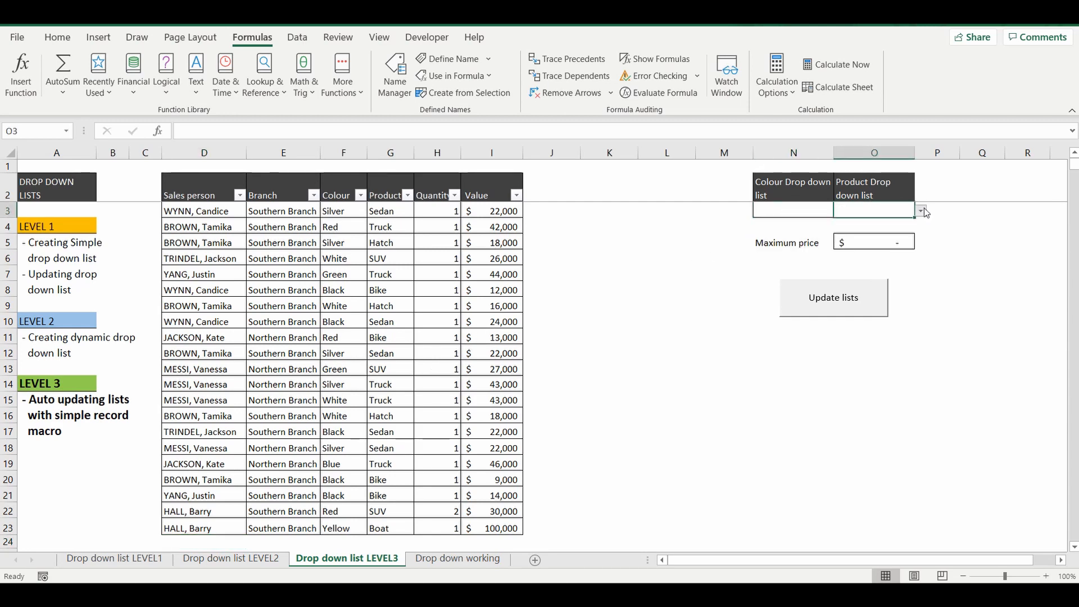
{"action": "left_click", "coordinate": [681, 309]}
Run the Update lists macro and choose Yellow in the Colour drop-down in N3
{"action": "left_click", "coordinate": [820, 302]}
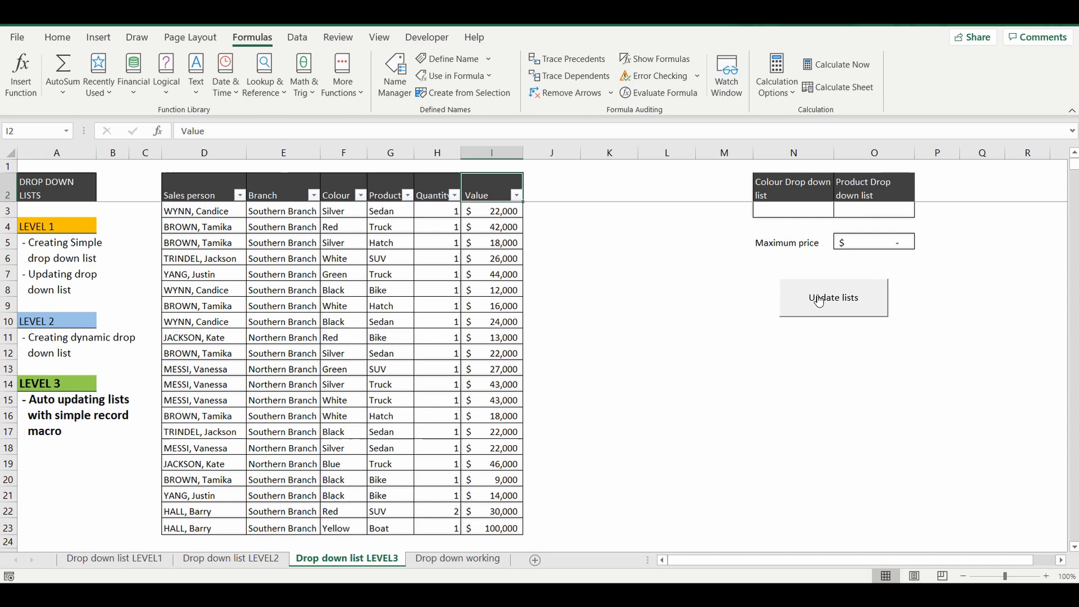
{"action": "left_click", "coordinate": [801, 207]}
{"action": "left_click", "coordinate": [840, 212]}
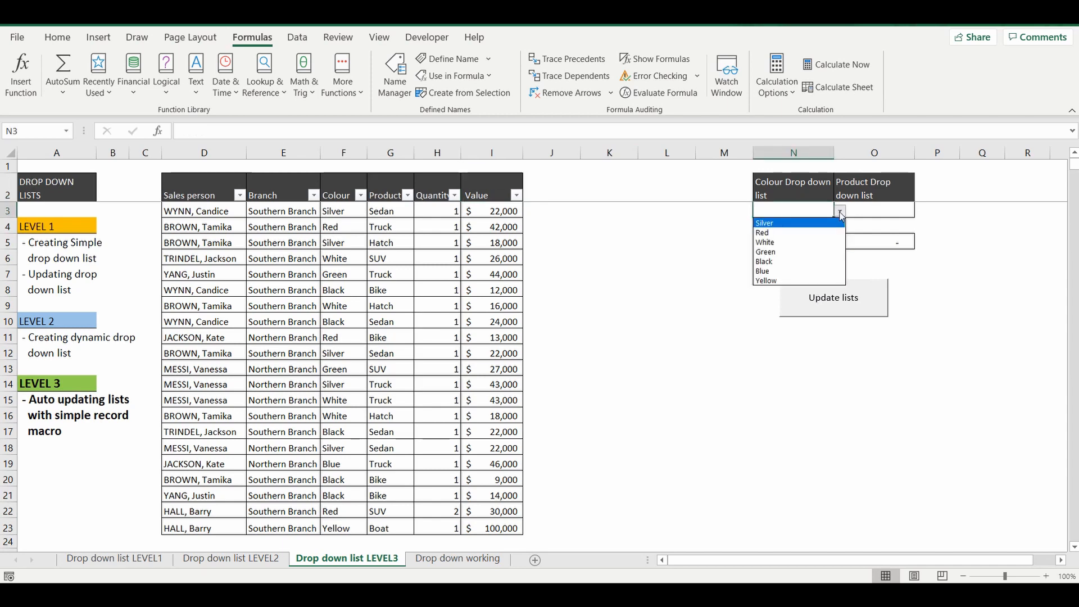
{"action": "left_click", "coordinate": [766, 280]}
Choose Boat in the Product drop-down in O3
{"action": "left_click", "coordinate": [882, 211]}
{"action": "left_click", "coordinate": [921, 213]}
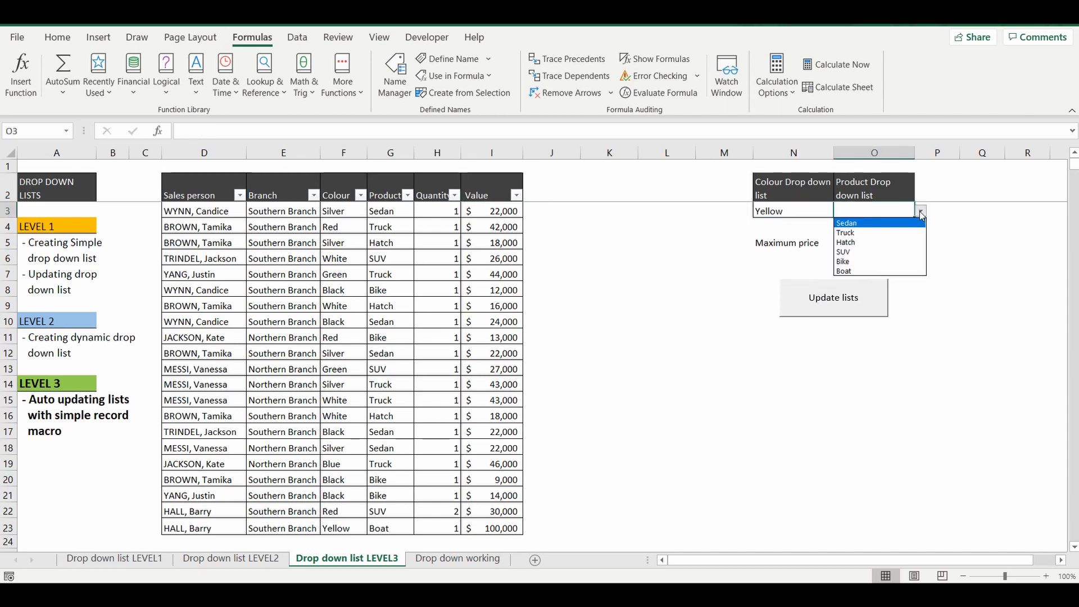
{"action": "left_click", "coordinate": [875, 270]}
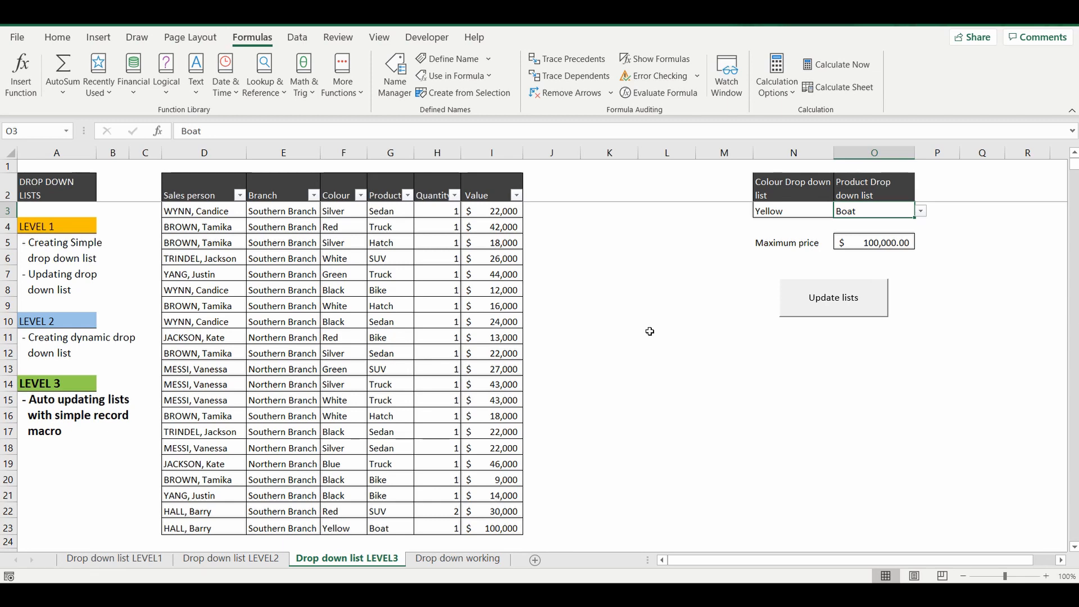
{"action": "left_click", "coordinate": [645, 284]}
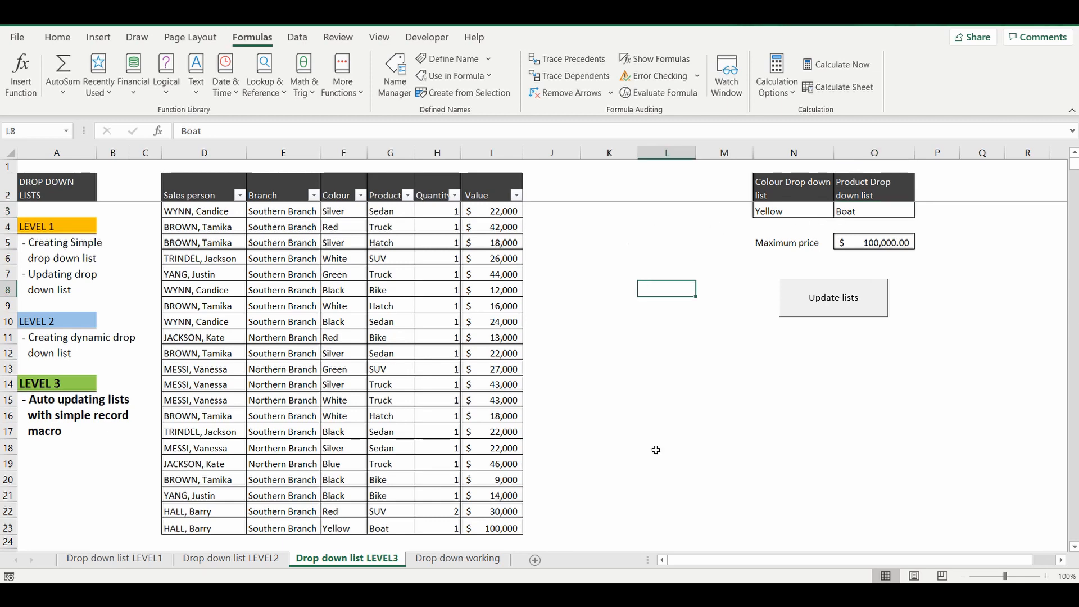